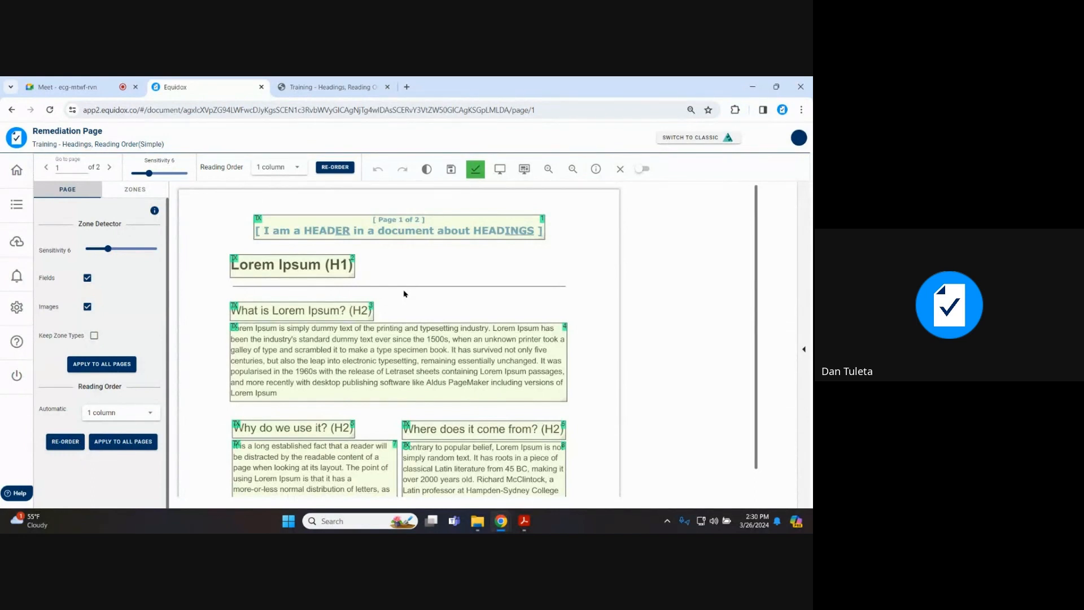
Step: Examine the detected zones on page 1, including the main title and the three section headings marked H2
scroll(395, 286, down, 2)
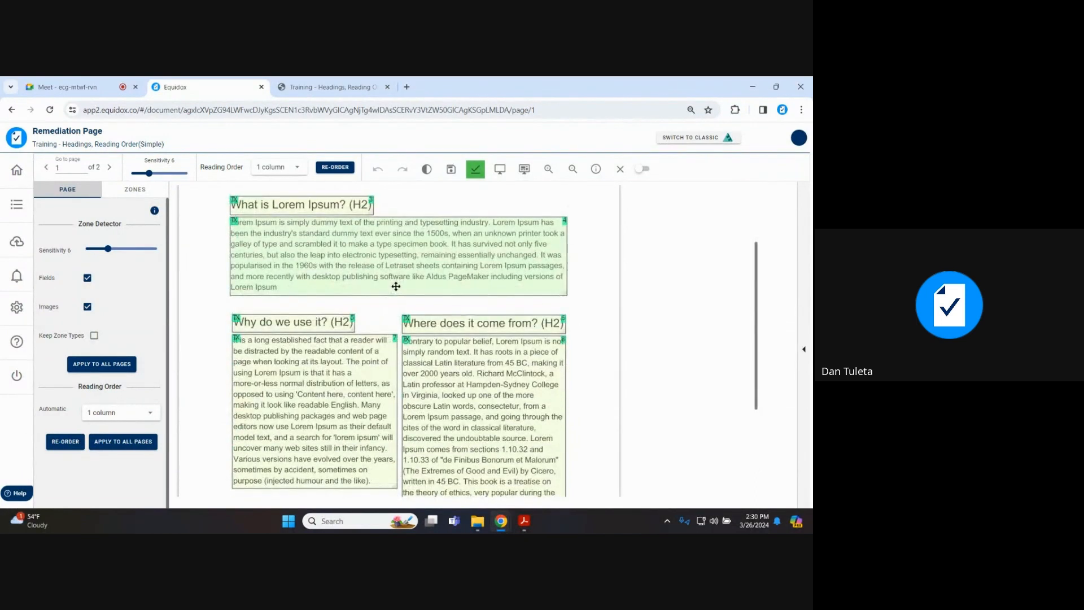
click(493, 379)
scroll(419, 342, up, 2)
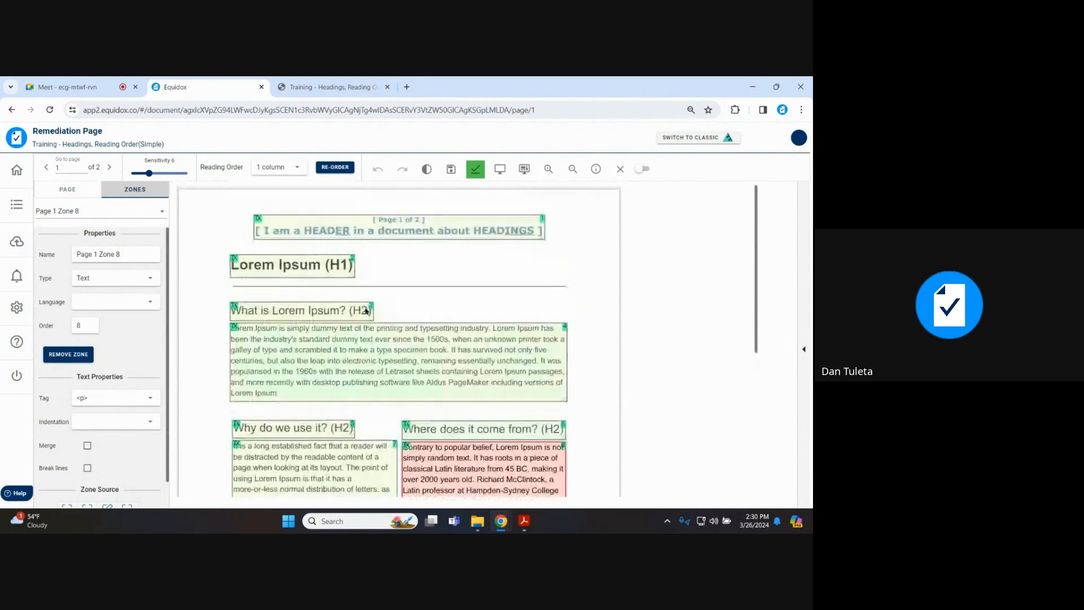
click(306, 265)
click(301, 310)
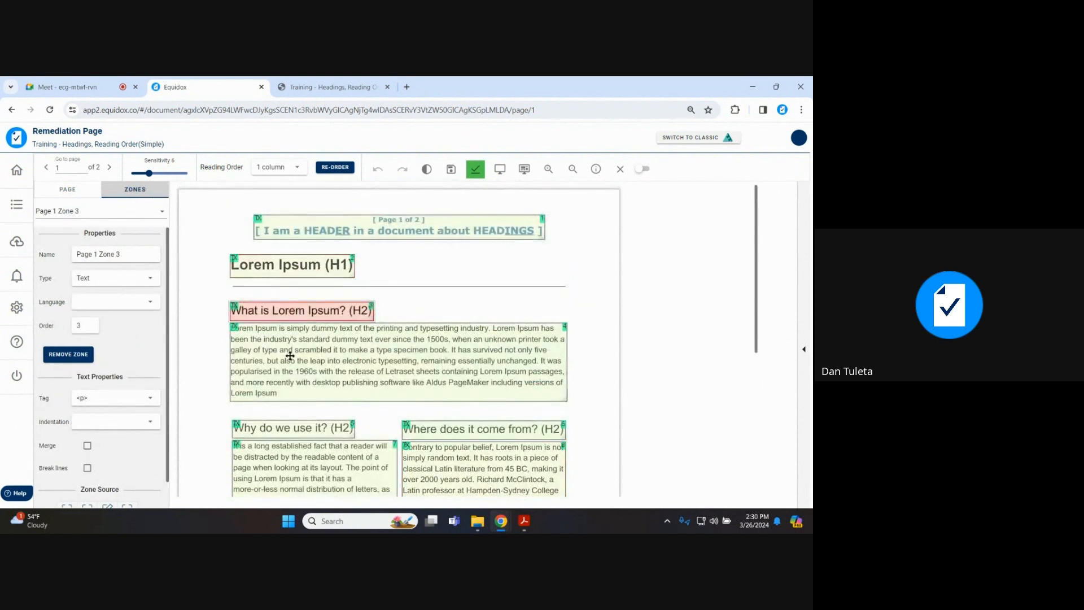
click(275, 430)
click(418, 427)
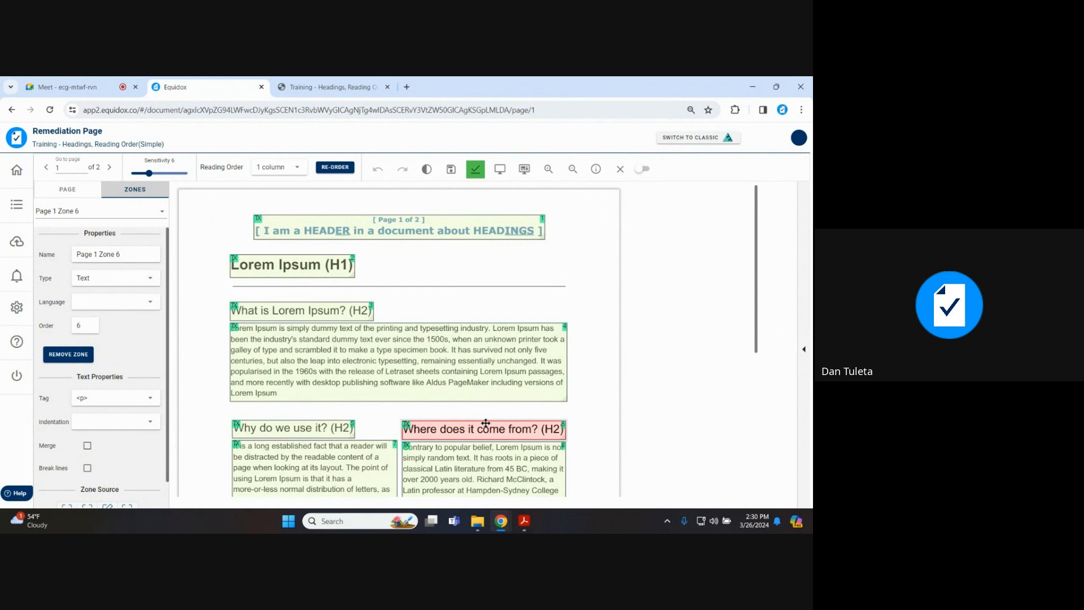
Step: Step through the title, headings and paragraphs of page 1 in visual order, comparing each zone's order number
click(310, 265)
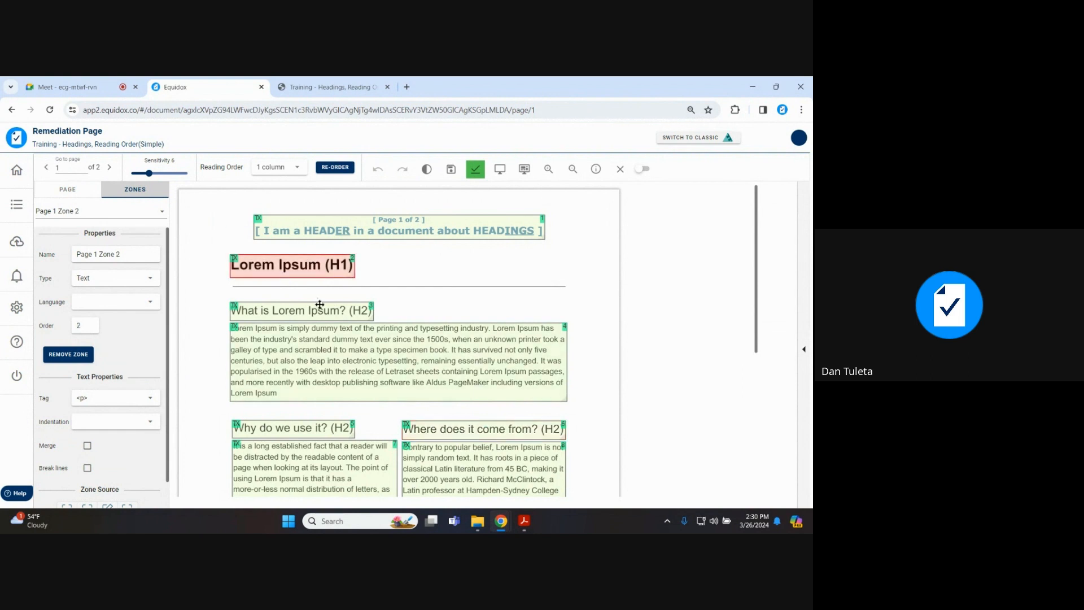
click(320, 304)
click(310, 351)
scroll(310, 351, down, 2)
click(305, 322)
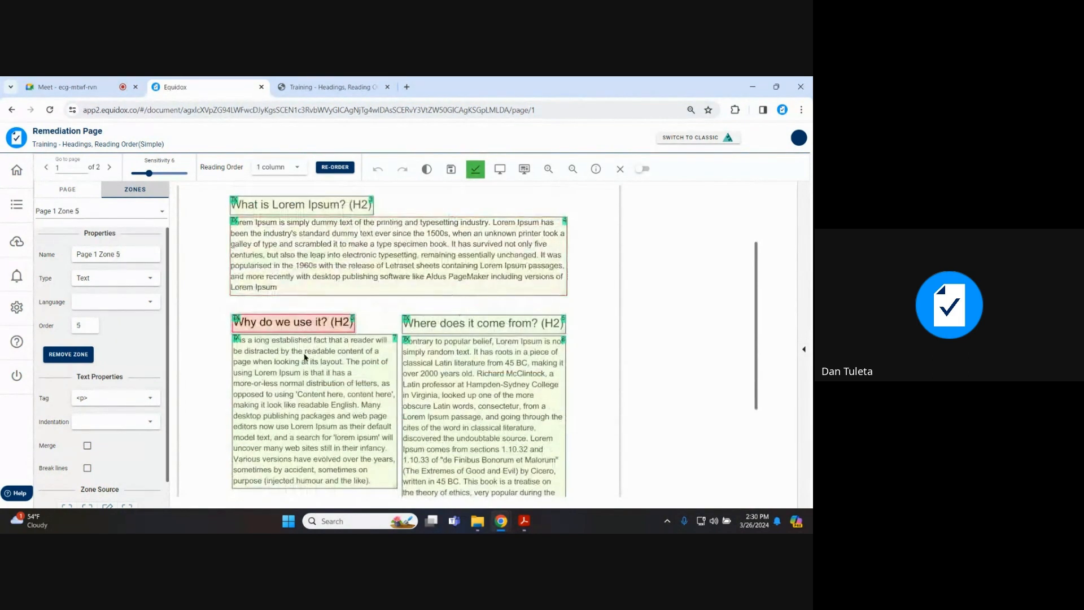
click(305, 357)
click(484, 322)
click(522, 363)
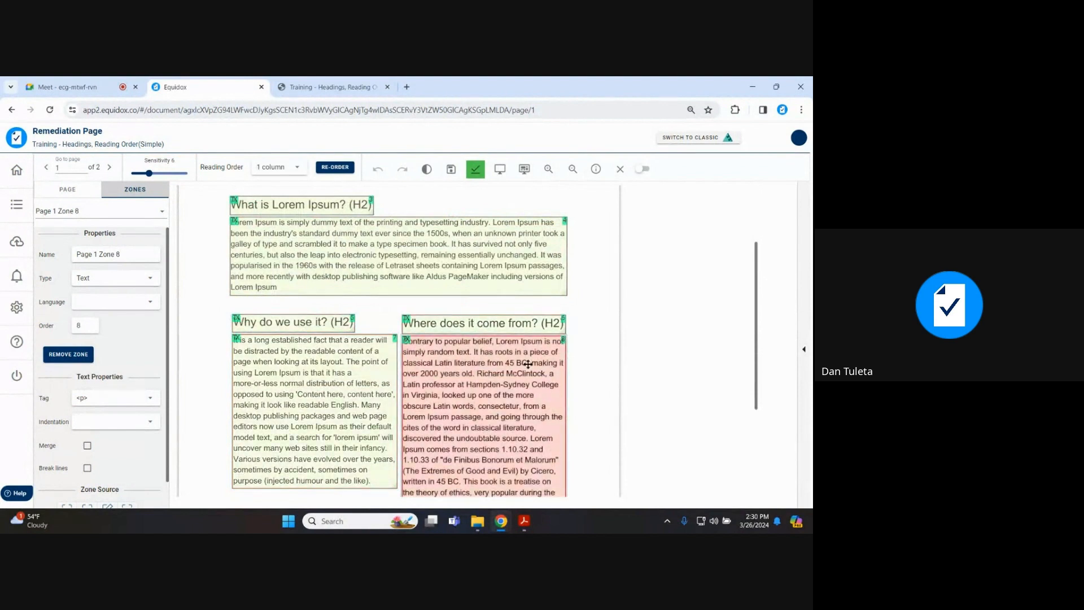
scroll(349, 367, up, 2)
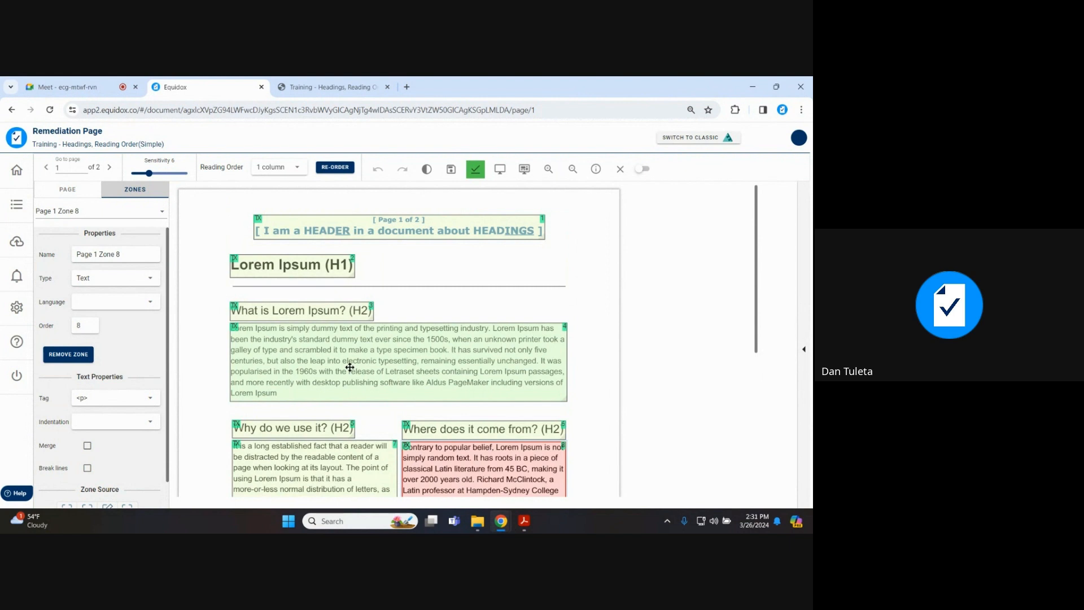
Step: Set the type of the "Lorem Ipsum (H1)" title zone to Heading, level 1
click(289, 269)
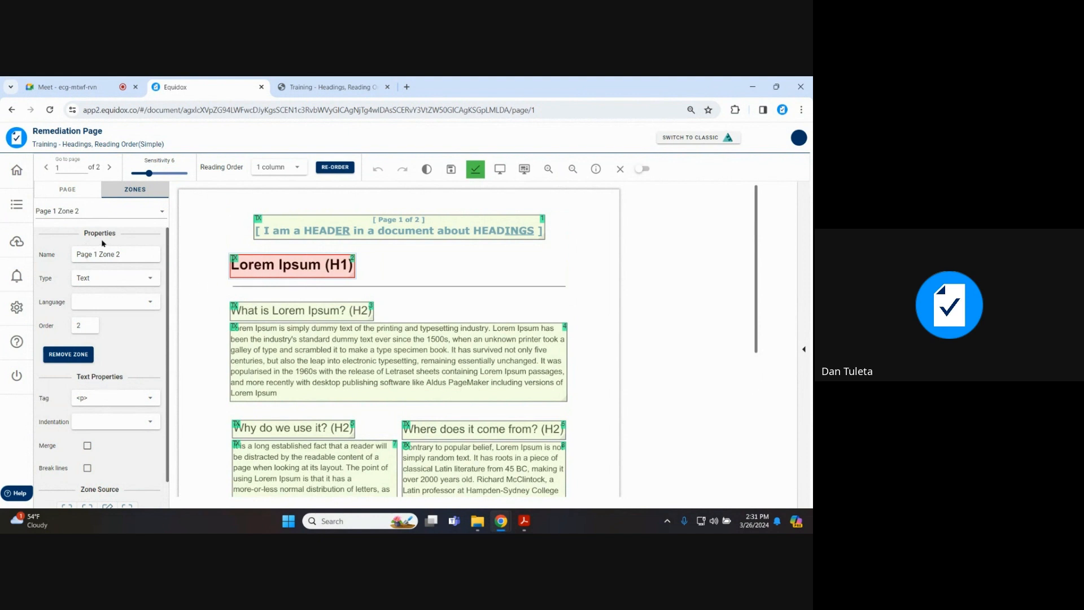
click(150, 280)
scroll(119, 317, down, 2)
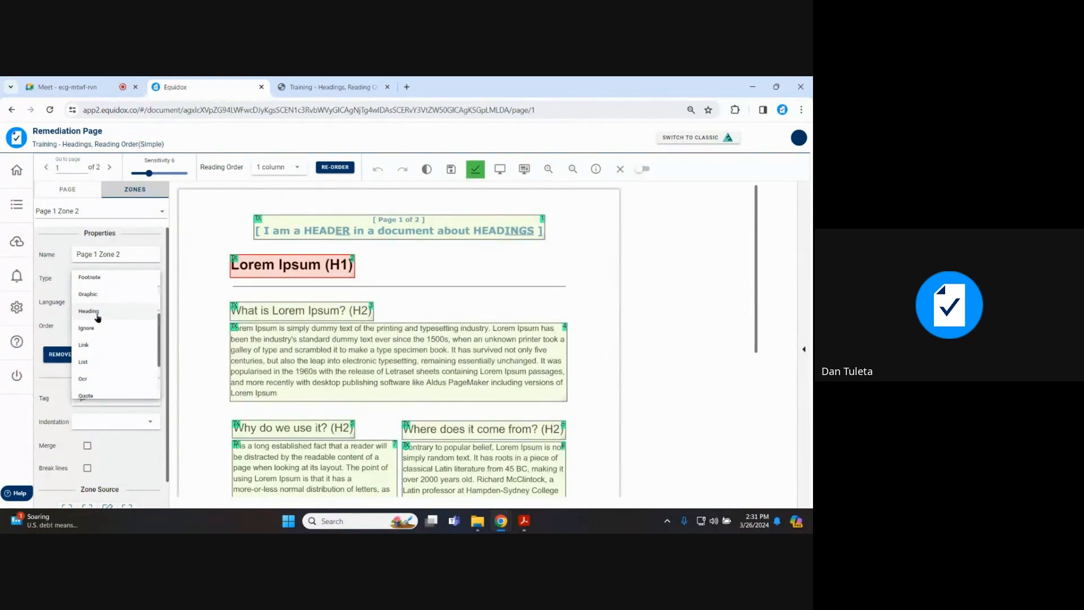
click(265, 267)
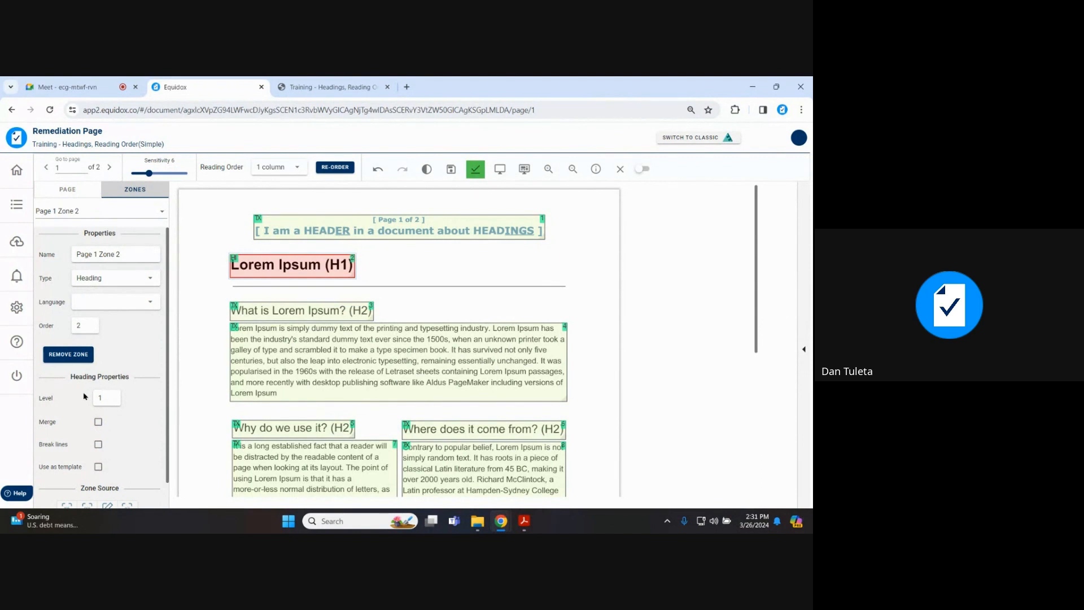
Step: Tag the "What is Lorem Ipsum?", "Why do we use it?" and "Where does it come from?" zones as level 2 headings
click(260, 316)
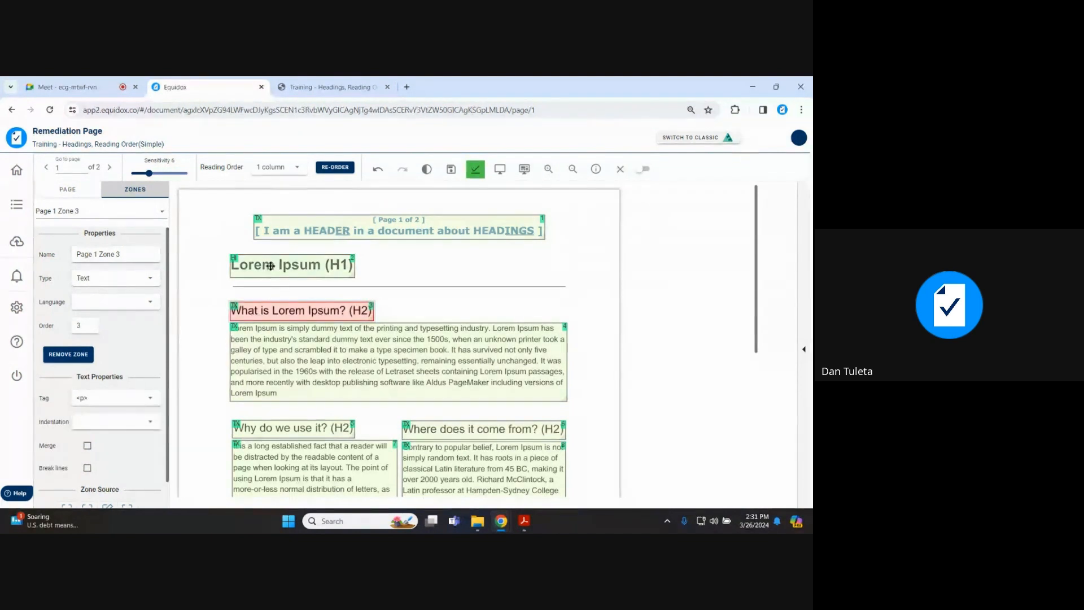
key(h)
click(282, 429)
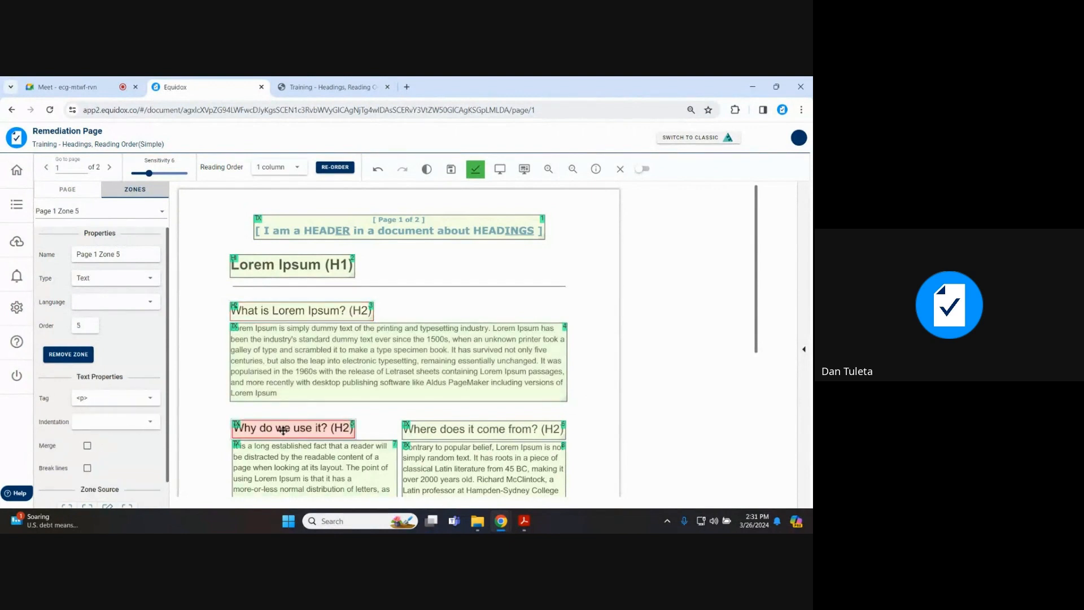
key(h)
click(448, 432)
key(h)
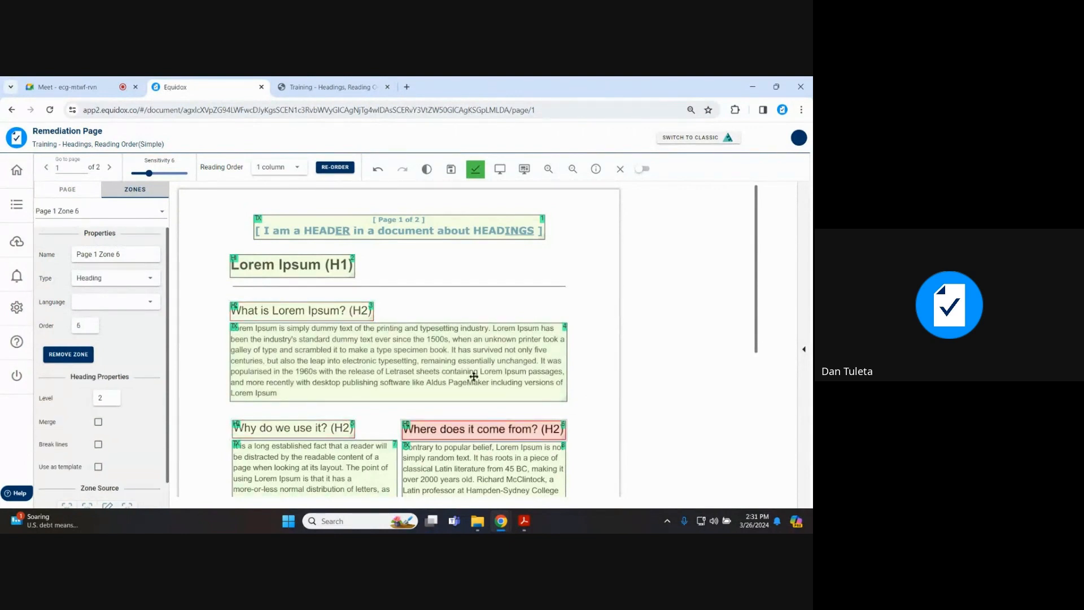
Step: Open the page's HTML preview, check the H1 title and three H2 headings, and return to the editor
click(499, 170)
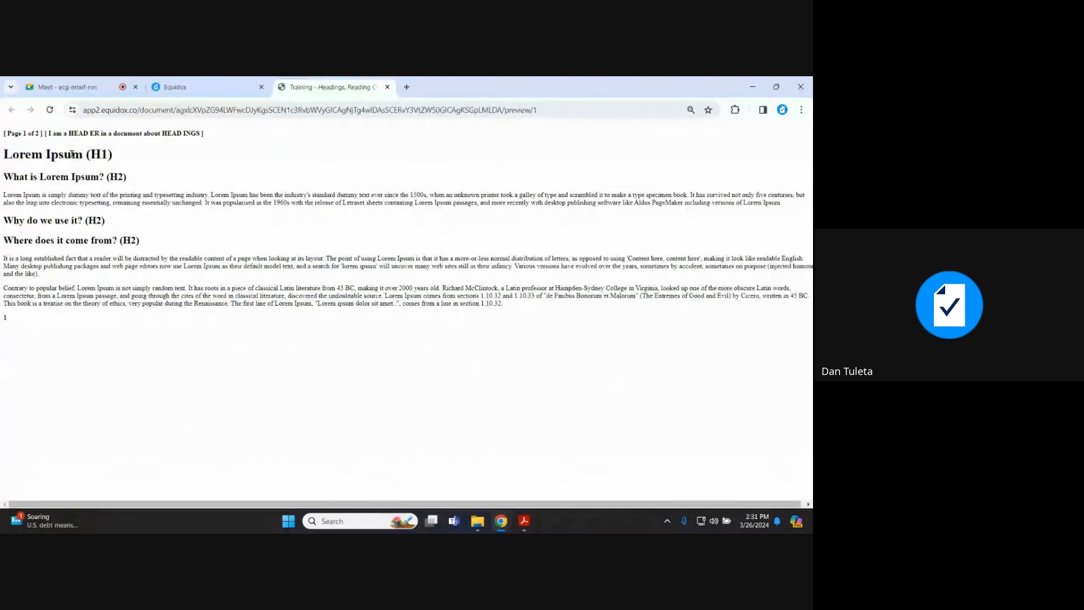
triple_click(72, 154)
triple_click(85, 177)
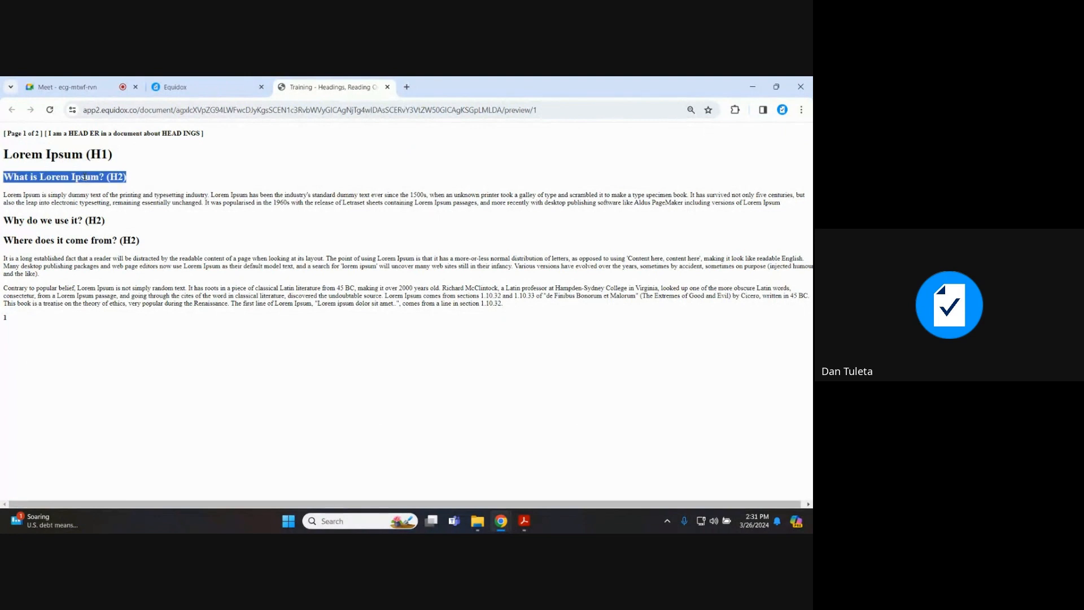
triple_click(74, 220)
triple_click(76, 241)
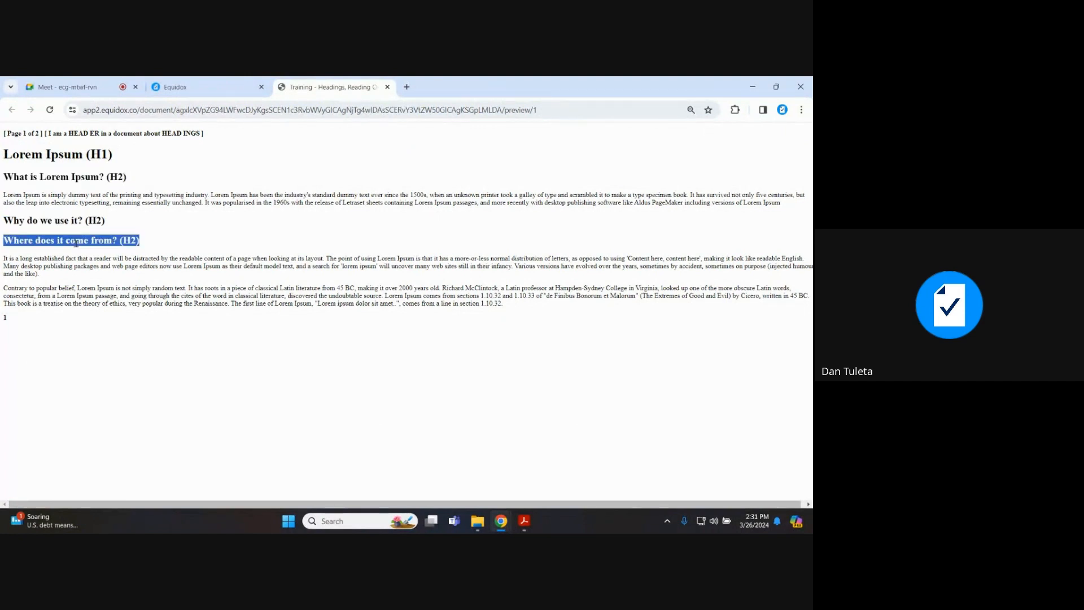
click(76, 242)
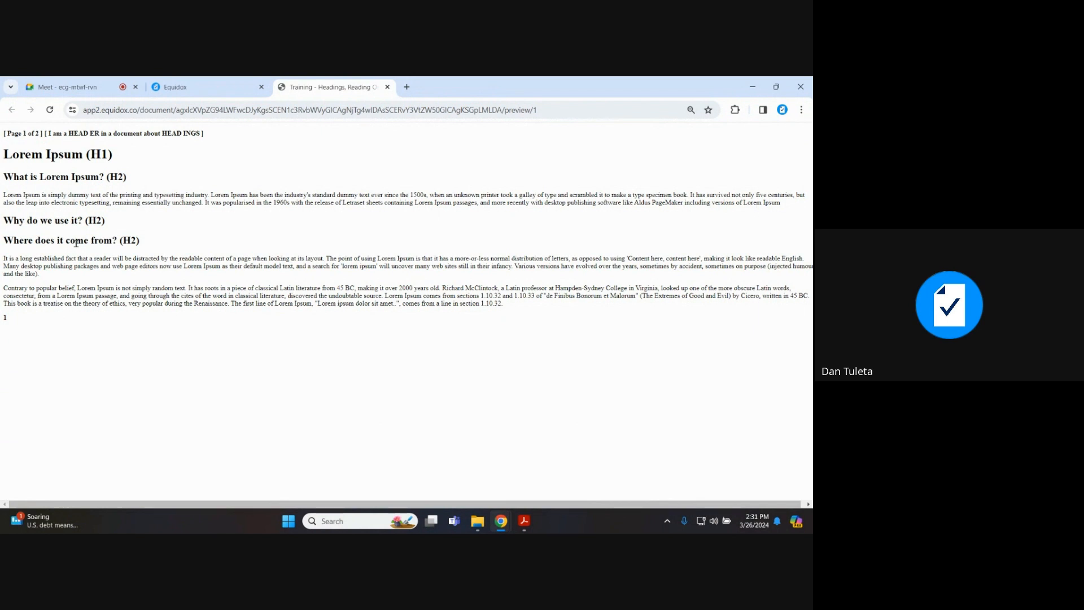
click(175, 87)
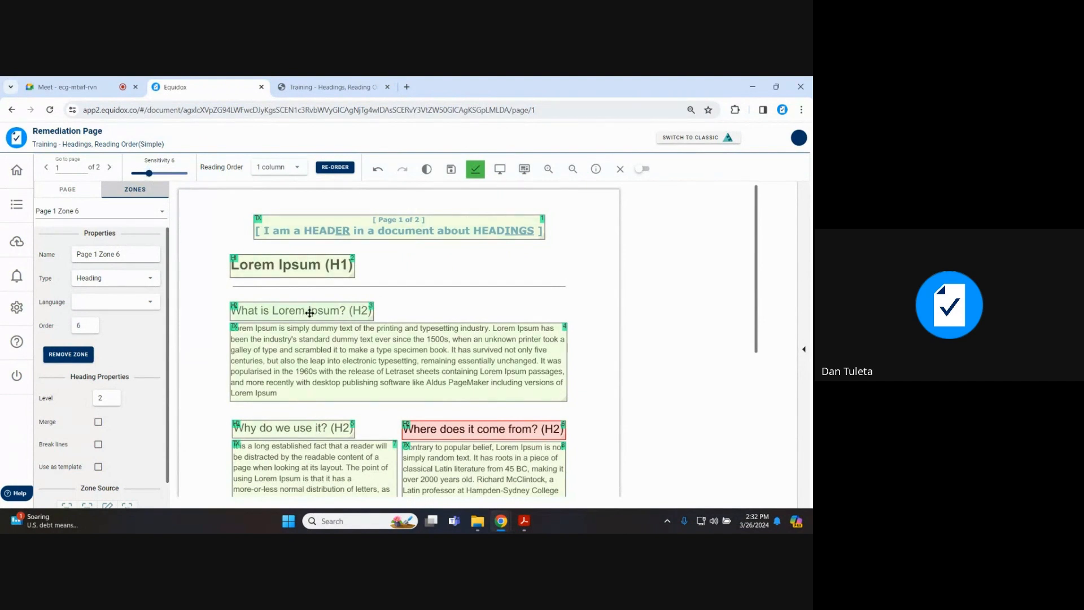
Step: Switch back to the HTML preview and examine the sequence of the headings relative to their paragraphs
click(307, 91)
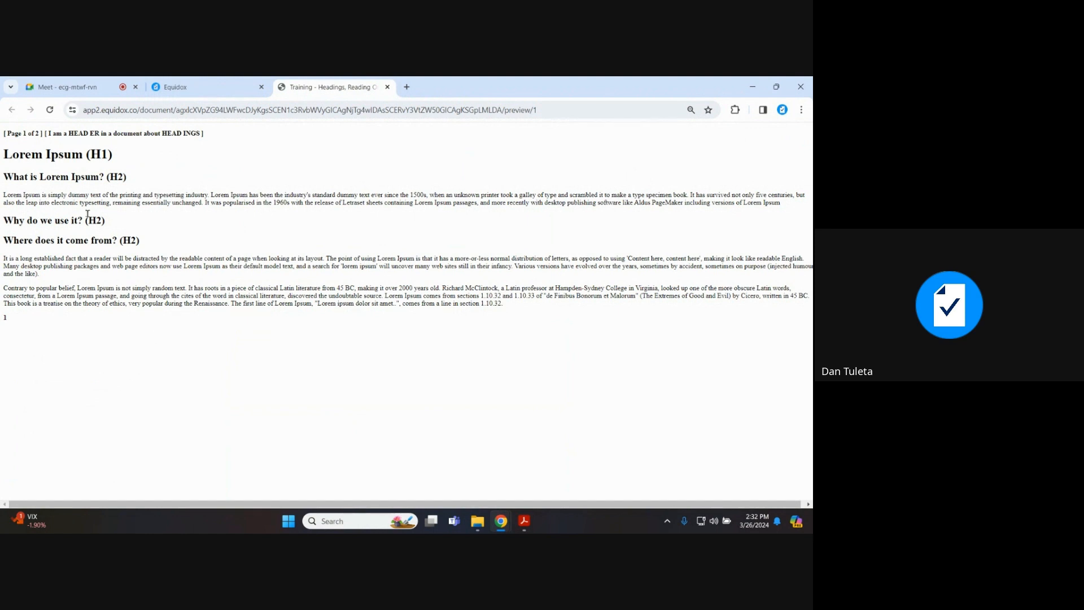
triple_click(66, 221)
triple_click(75, 241)
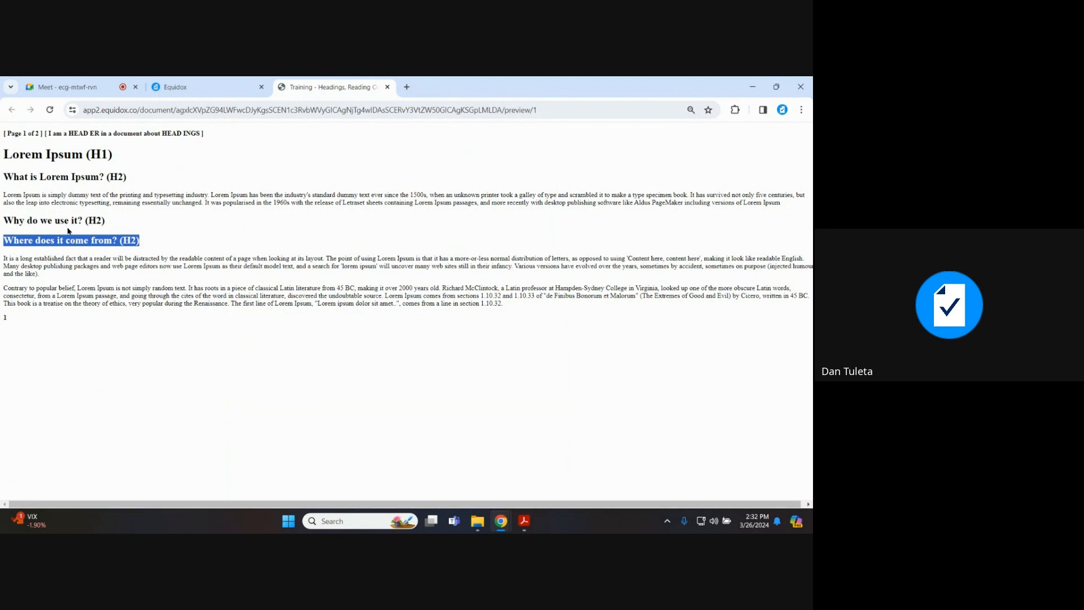
click(67, 231)
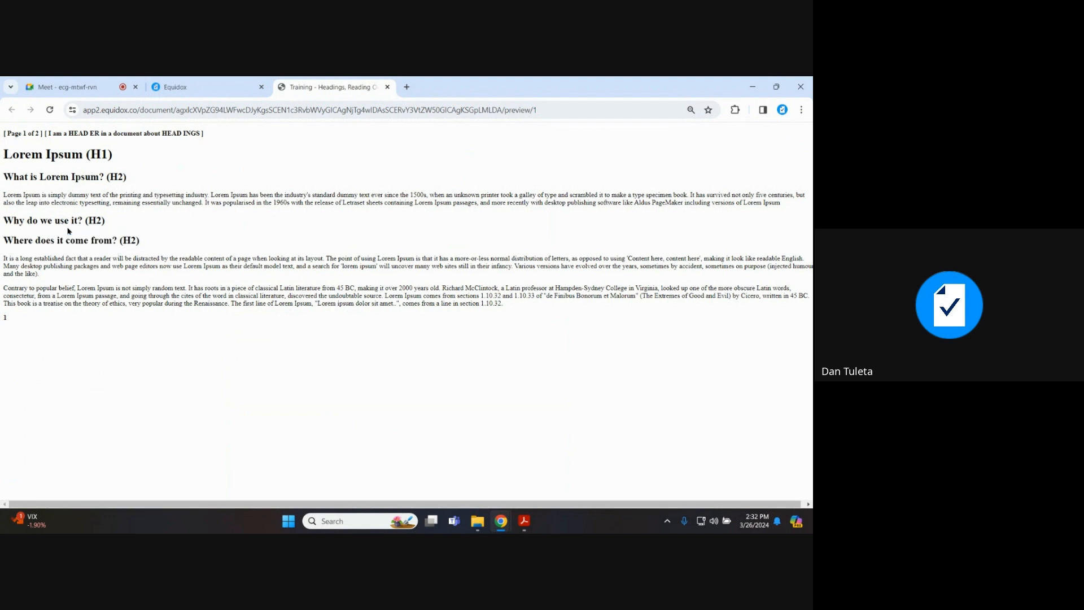
triple_click(60, 154)
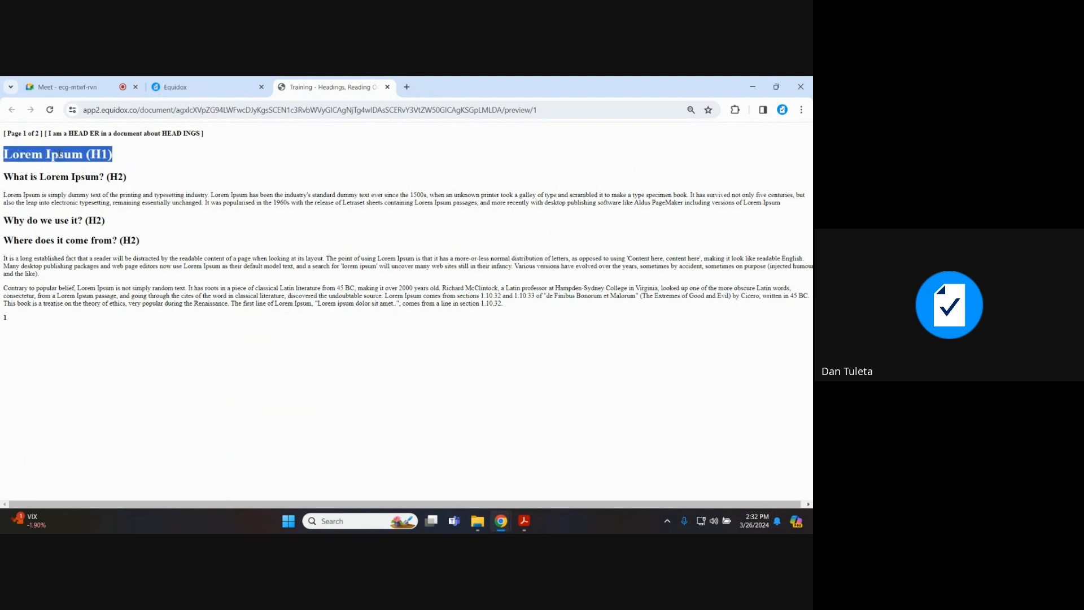
triple_click(72, 177)
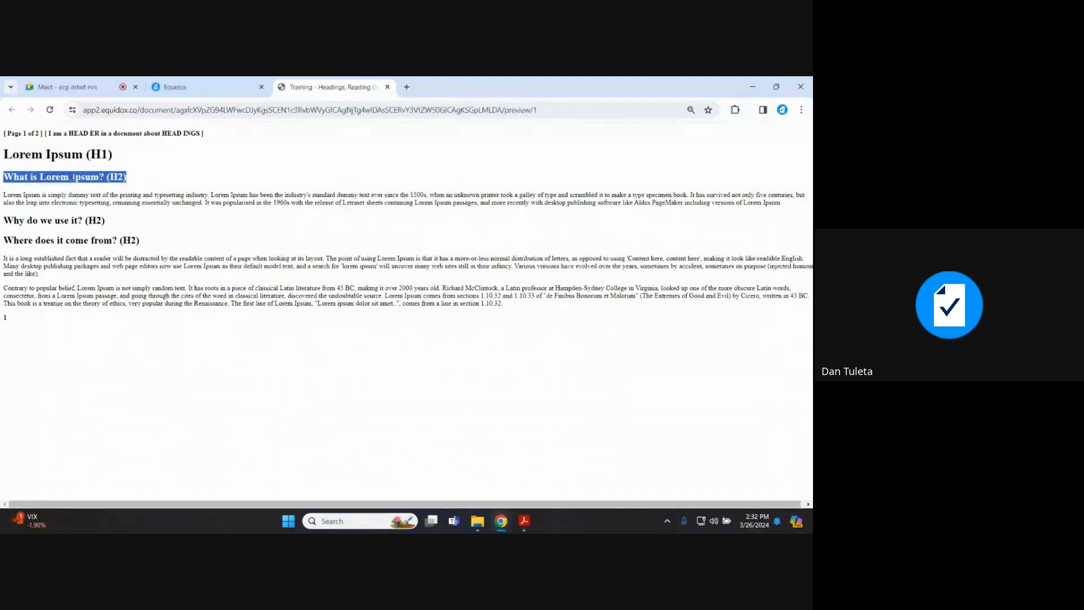
click(73, 177)
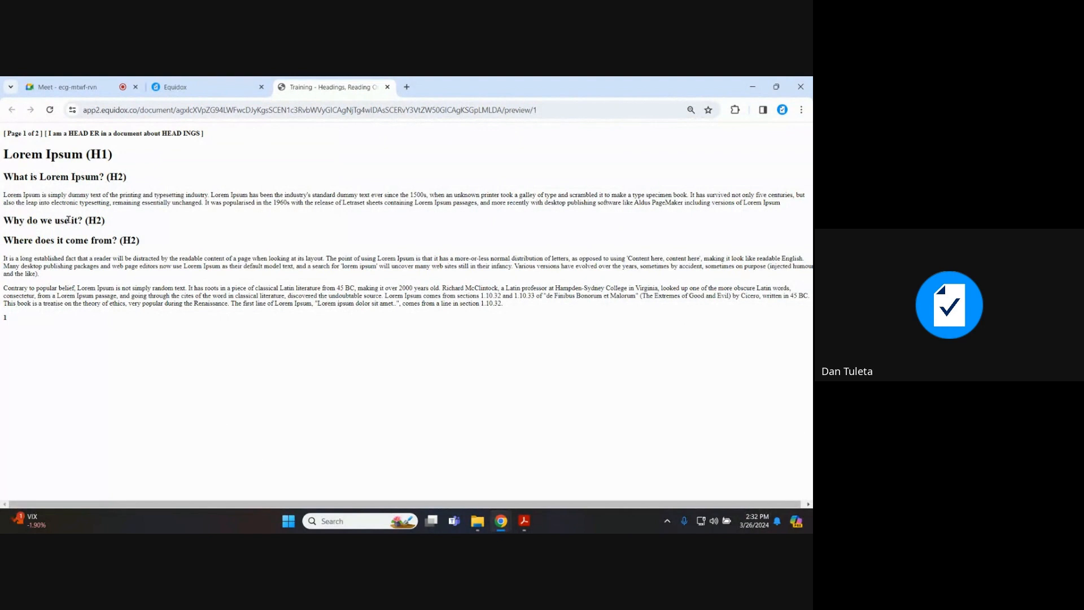
Step: Return to the editor and check the reading order of the headings and paragraphs in the two-column section
click(186, 87)
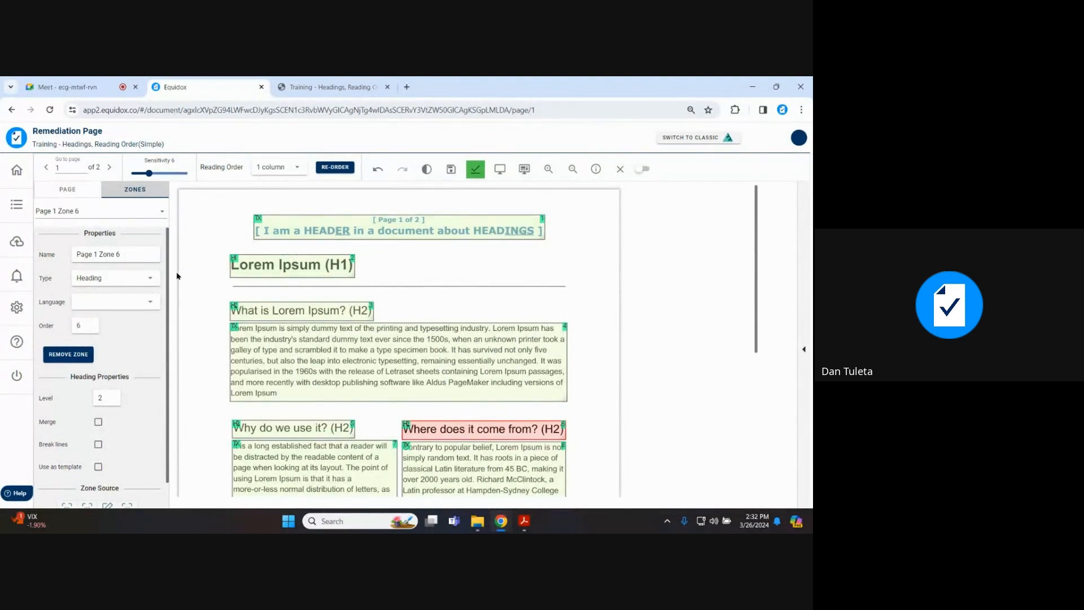
scroll(438, 384, down, 3)
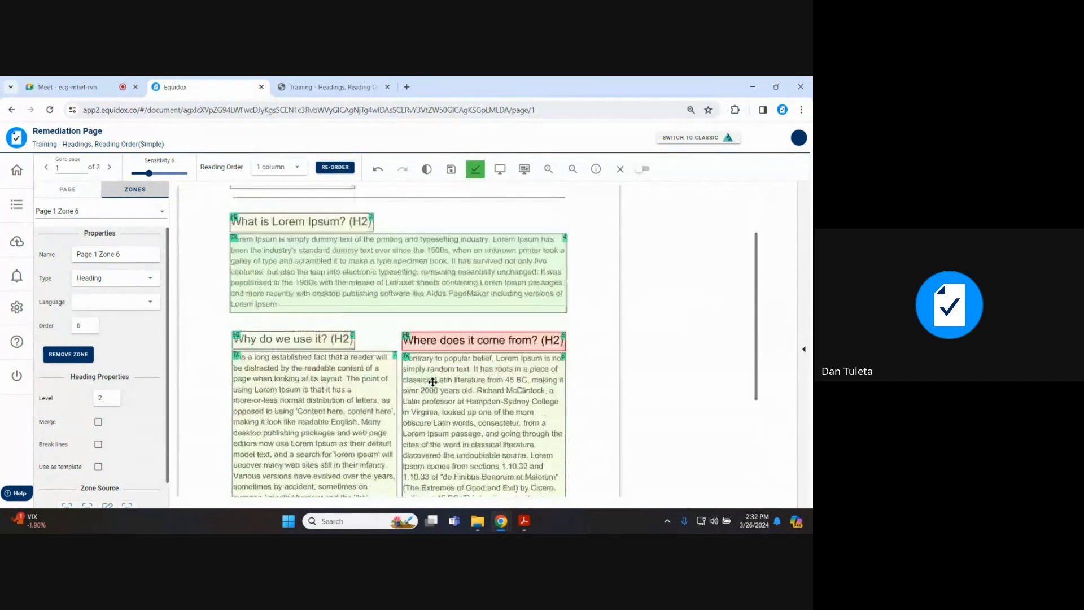
scroll(424, 376, down, 1)
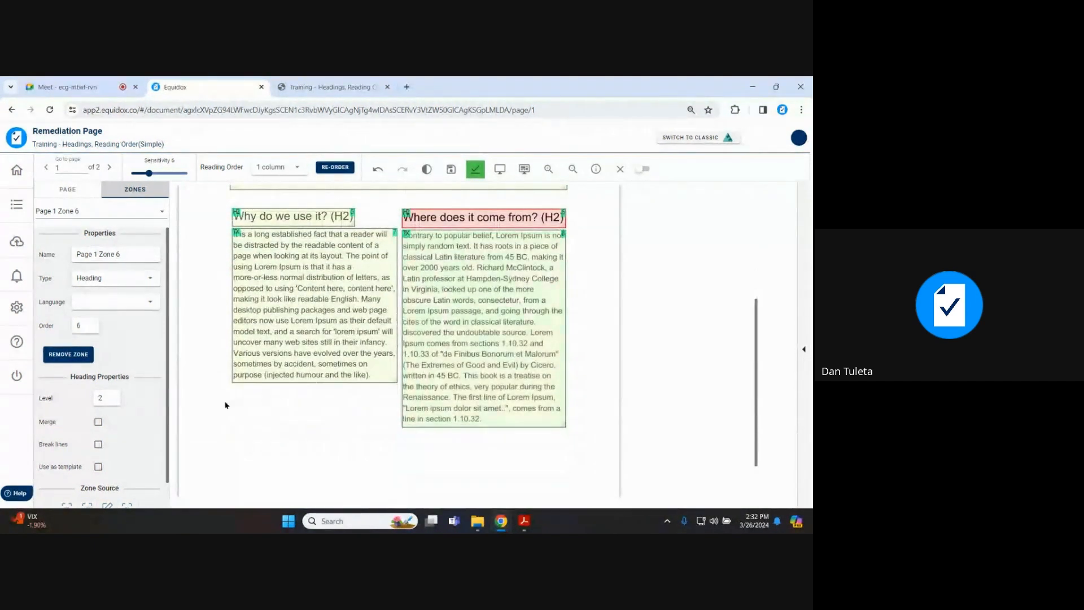
click(261, 218)
click(488, 222)
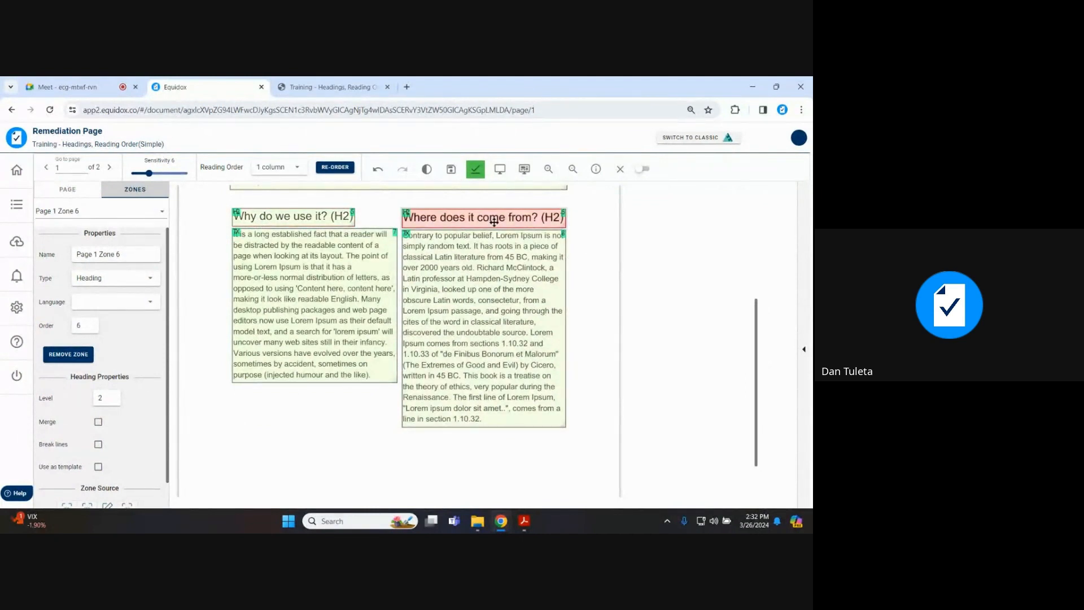
click(340, 265)
click(508, 266)
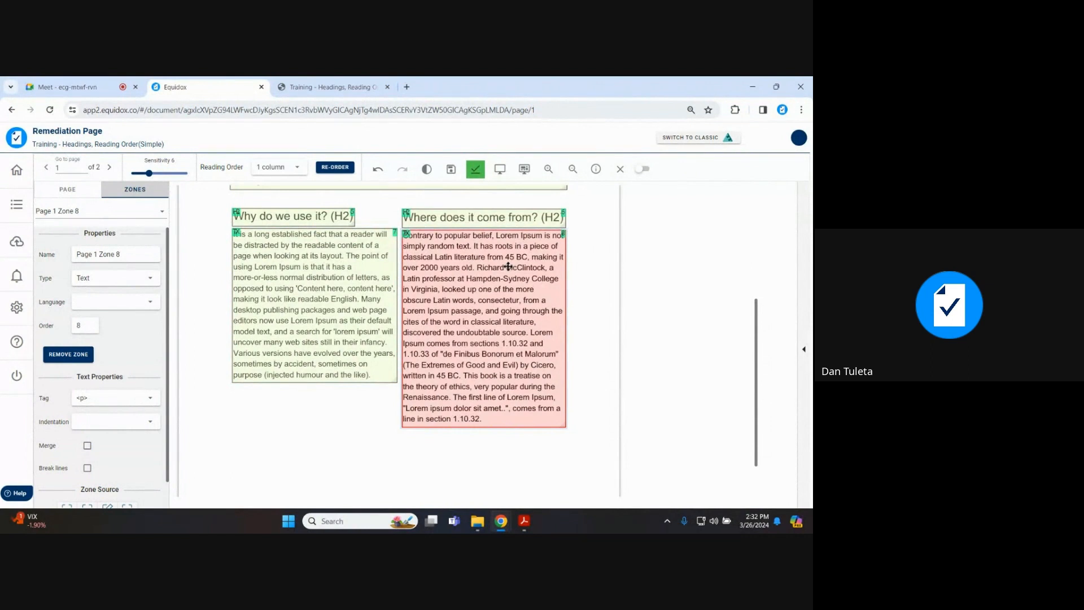
Step: Set the page's reading order to 2 columns and re-order its zones
click(300, 168)
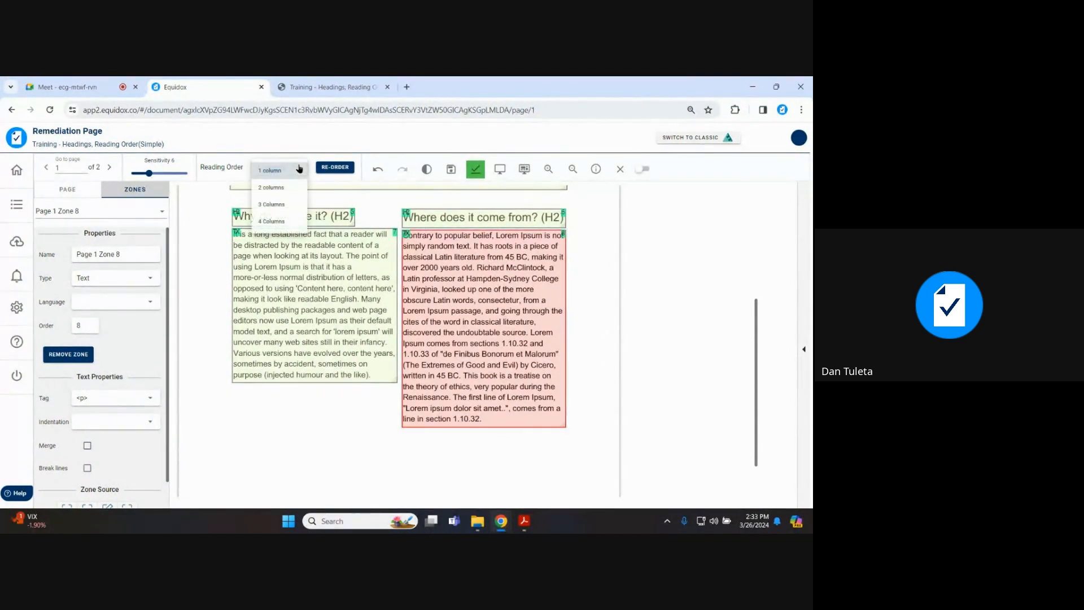
click(282, 187)
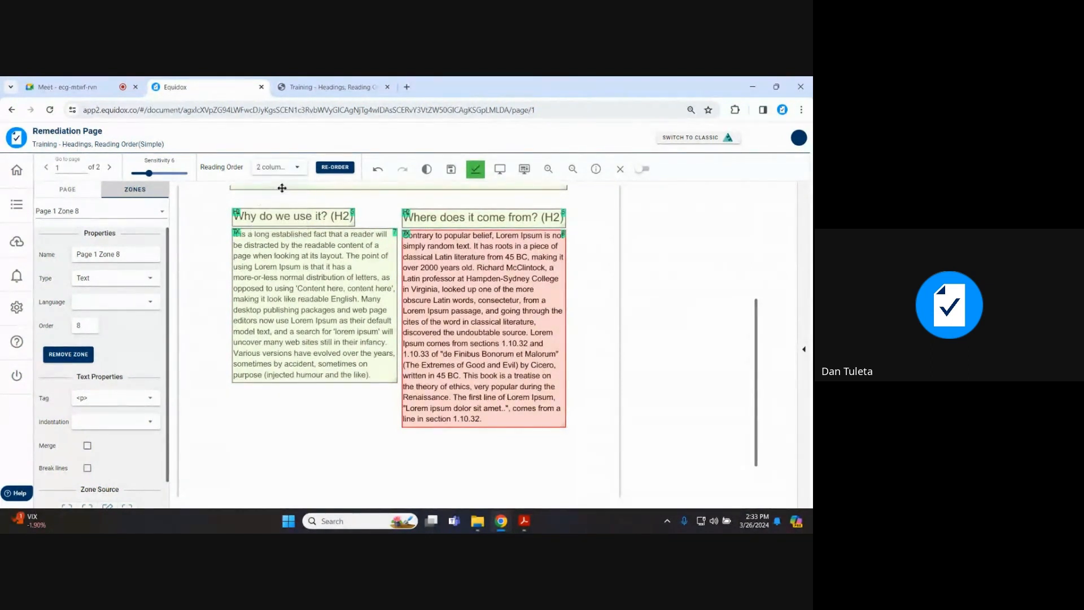
click(333, 169)
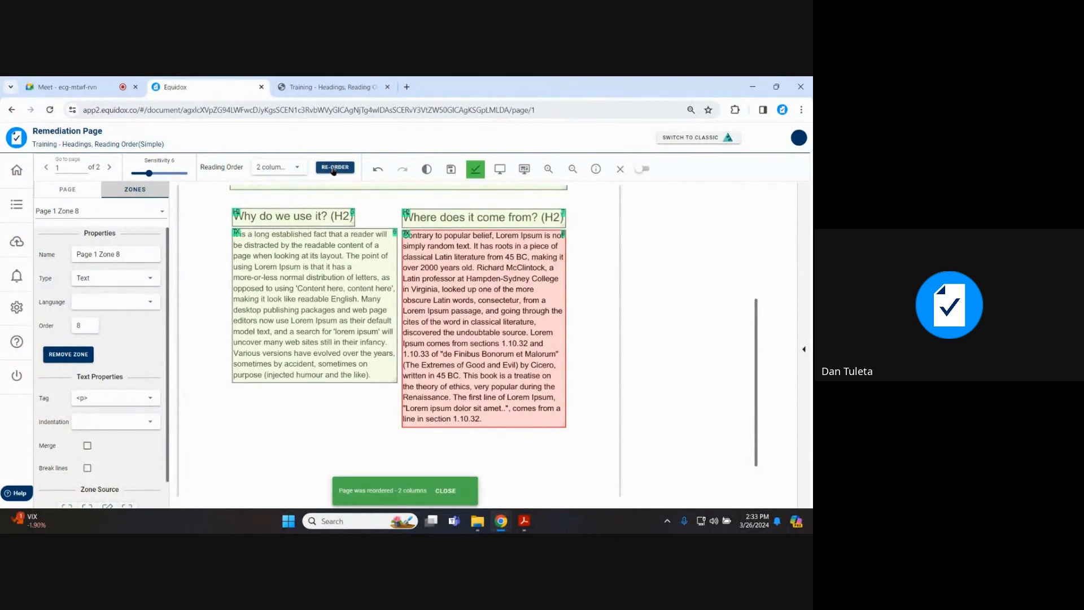
Step: Check the new reading order of the two-column section by selecting its headings and paragraphs in turn
scroll(364, 277, up, 2)
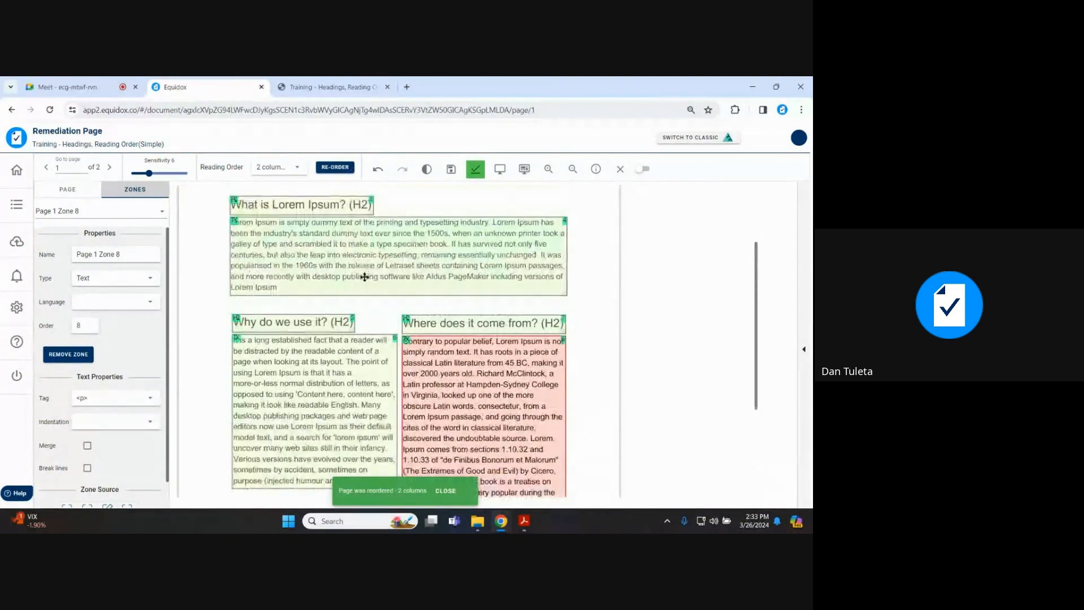
click(361, 282)
click(343, 323)
click(332, 364)
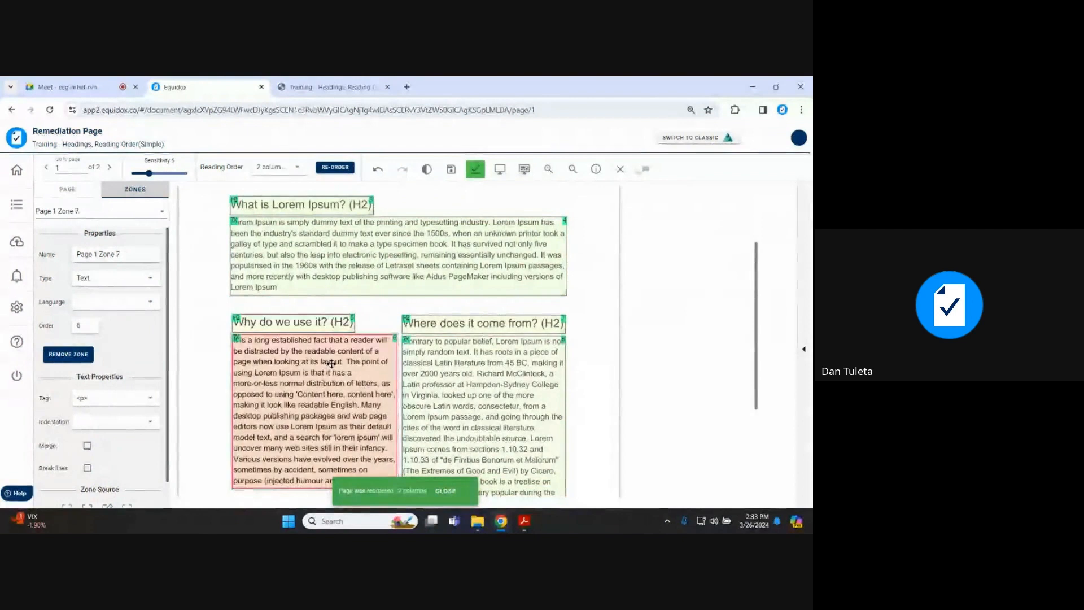
click(491, 317)
click(483, 367)
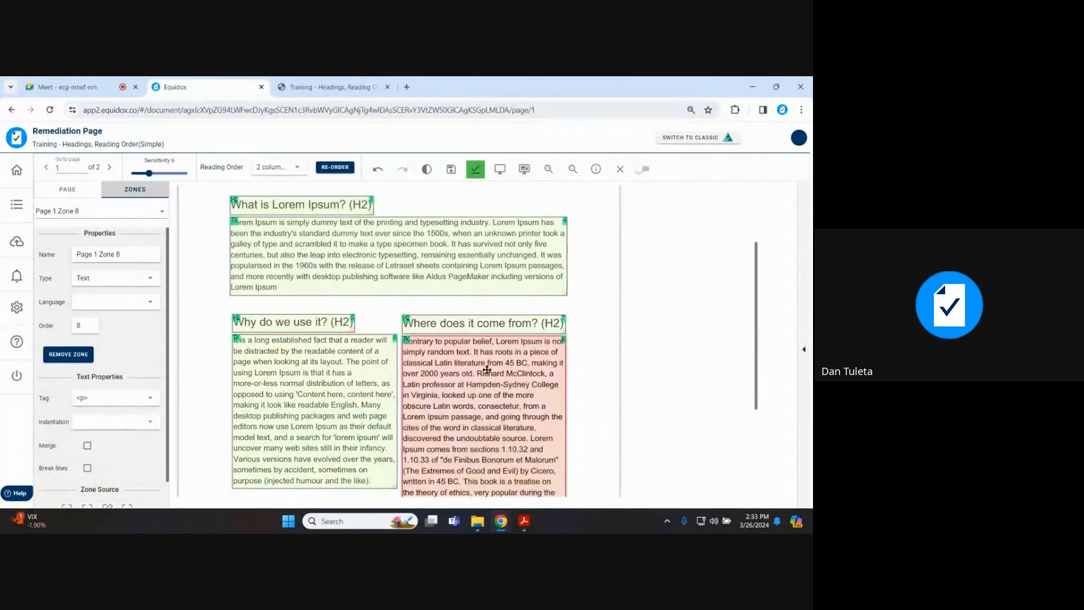
Step: Open the page's HTML preview, check that each two-column heading precedes its paragraph, and return to the editor
click(500, 169)
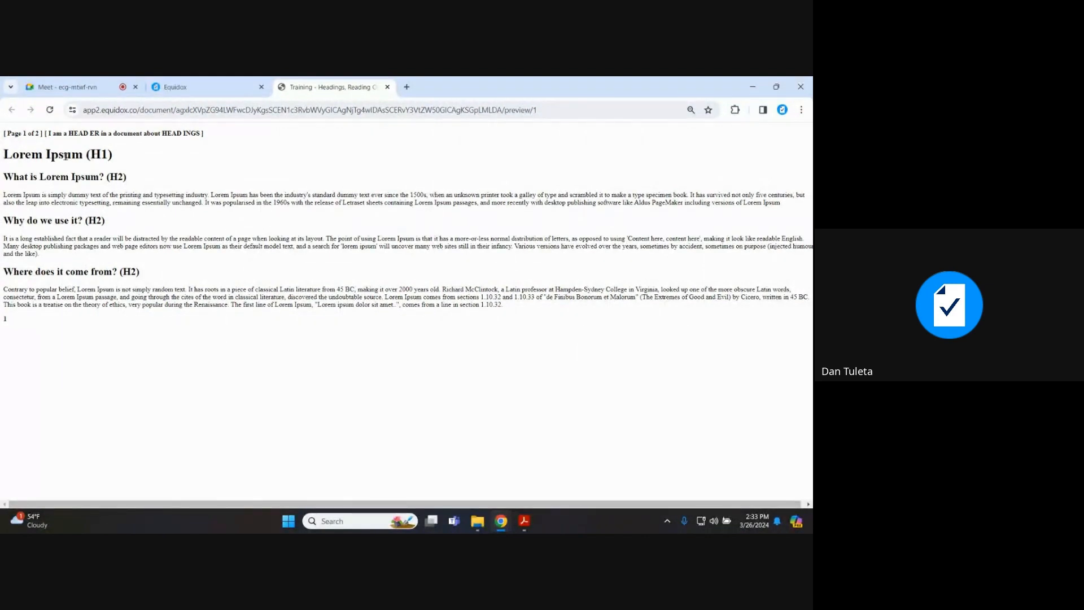
triple_click(71, 238)
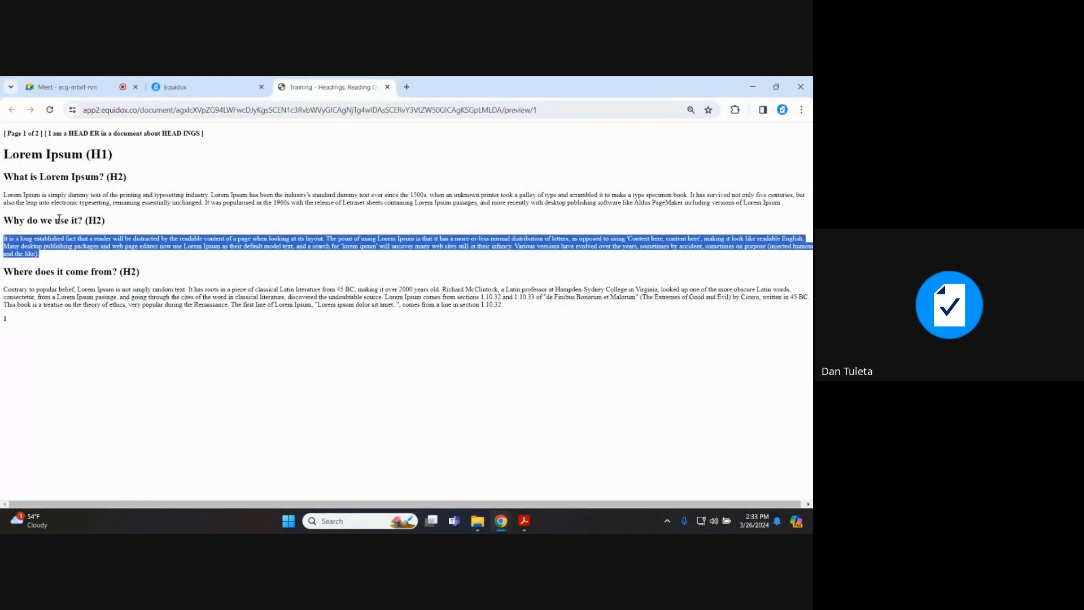
triple_click(59, 219)
click(50, 268)
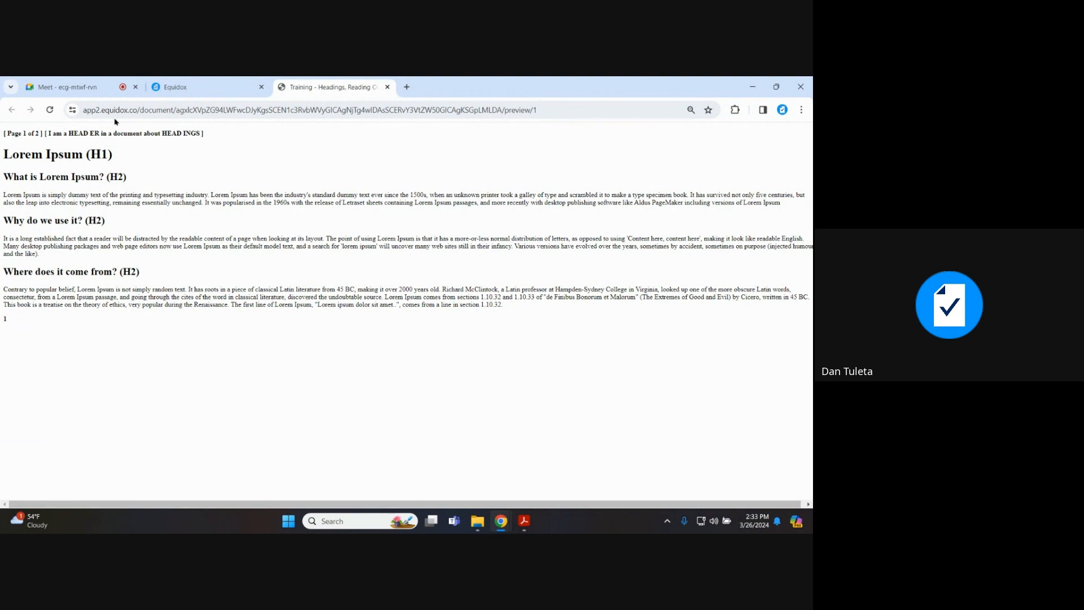
click(191, 86)
Step: Delete the text zone around the page header at the top of page 1
scroll(356, 228, up, 2)
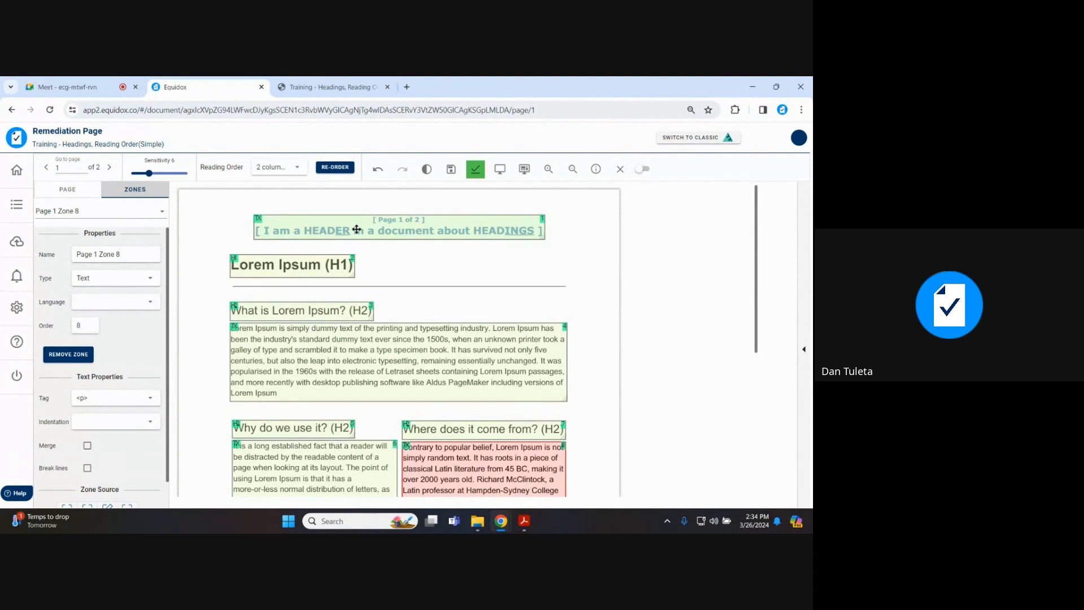
click(357, 229)
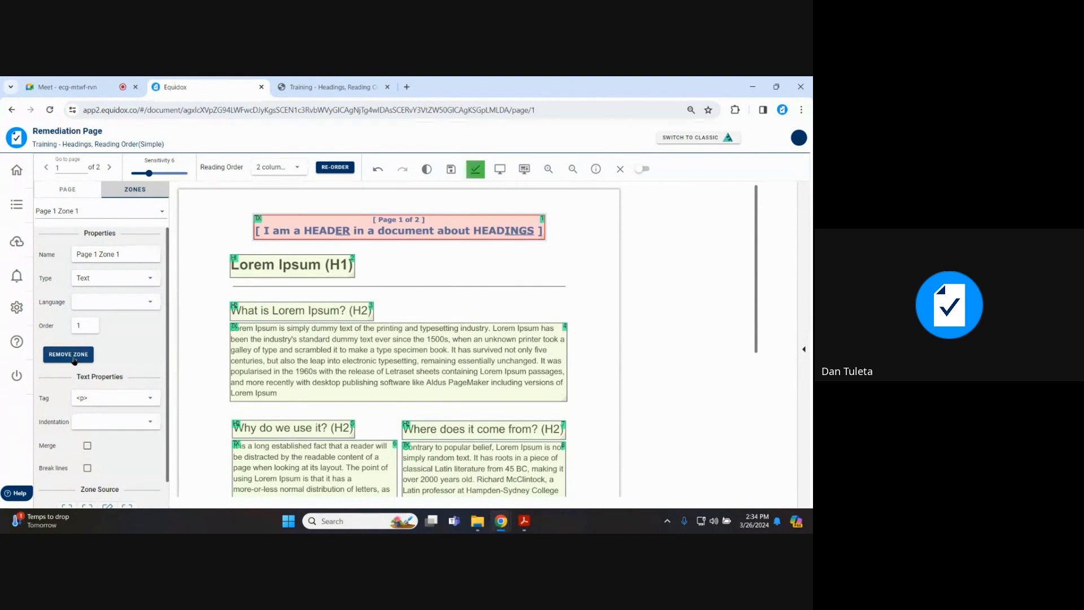
key(Delete)
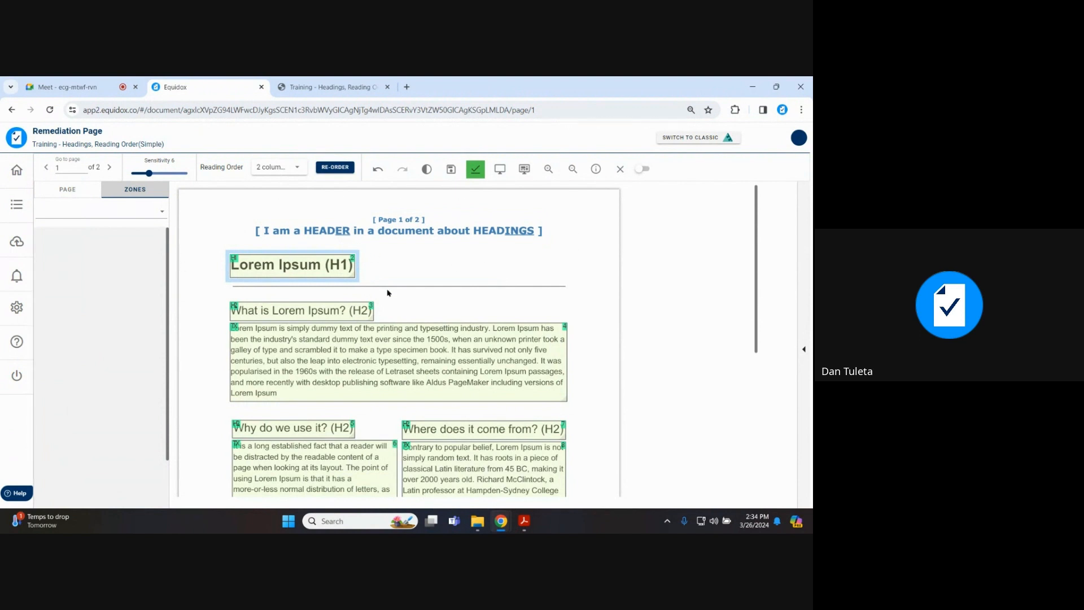
Step: Preview page 1 as HTML, examine how the content begins without the header zone, and return to the editor
click(501, 170)
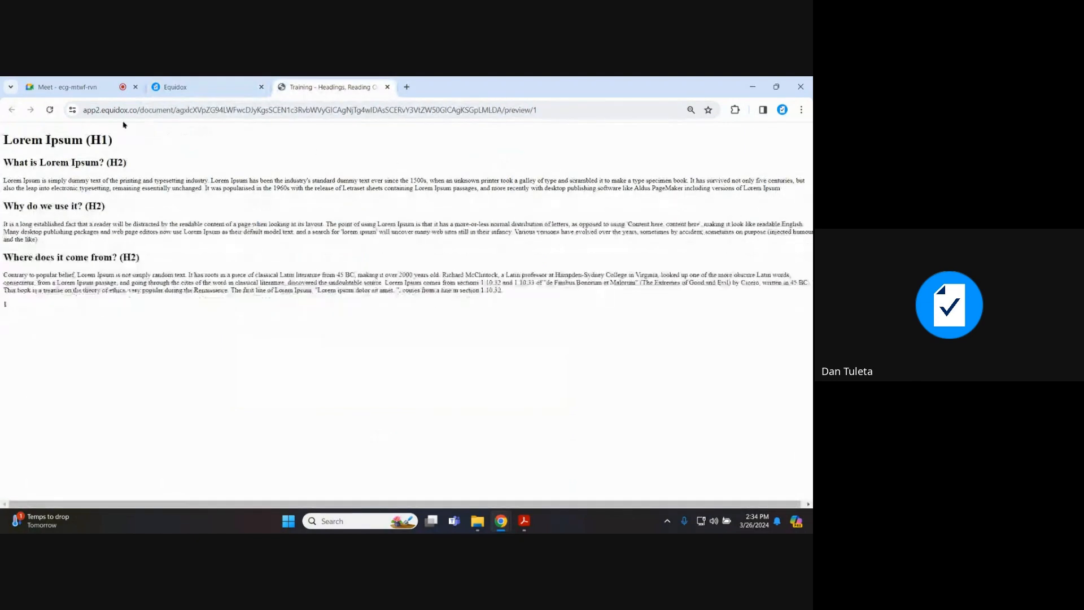
triple_click(72, 139)
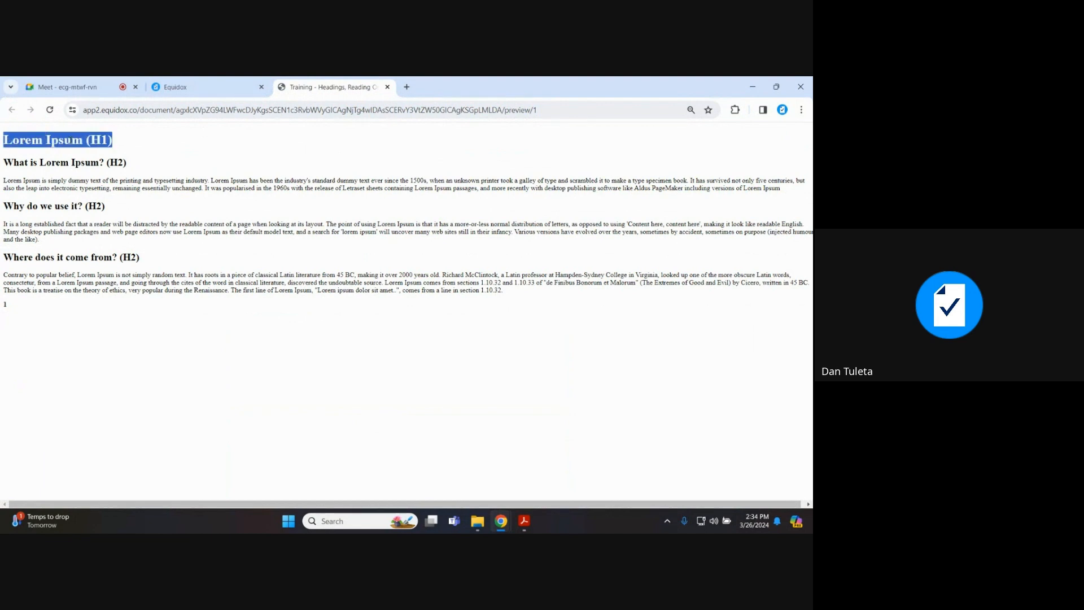
click(67, 347)
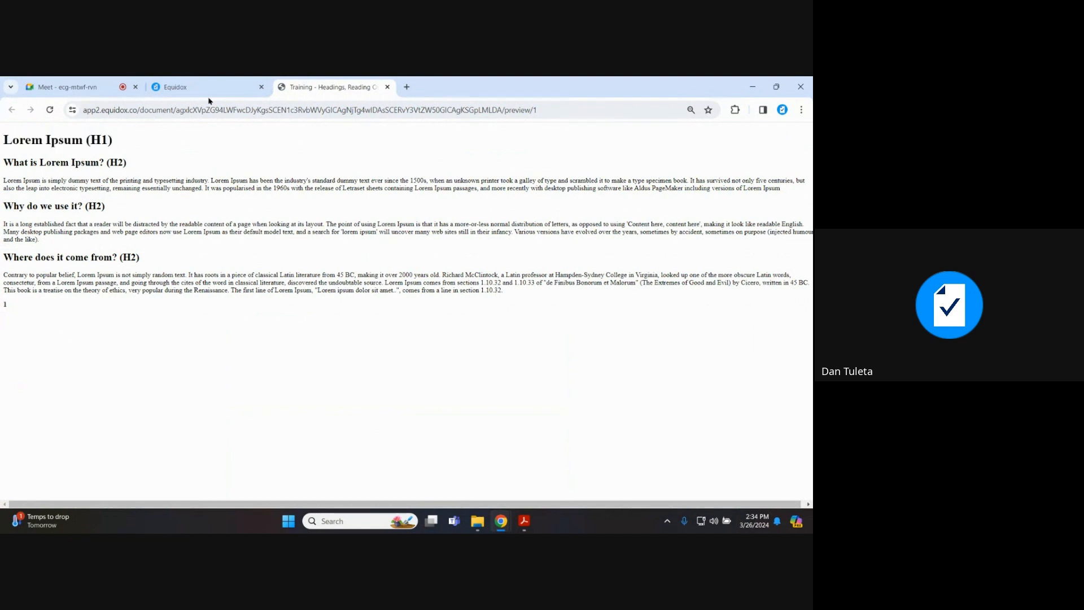
click(220, 87)
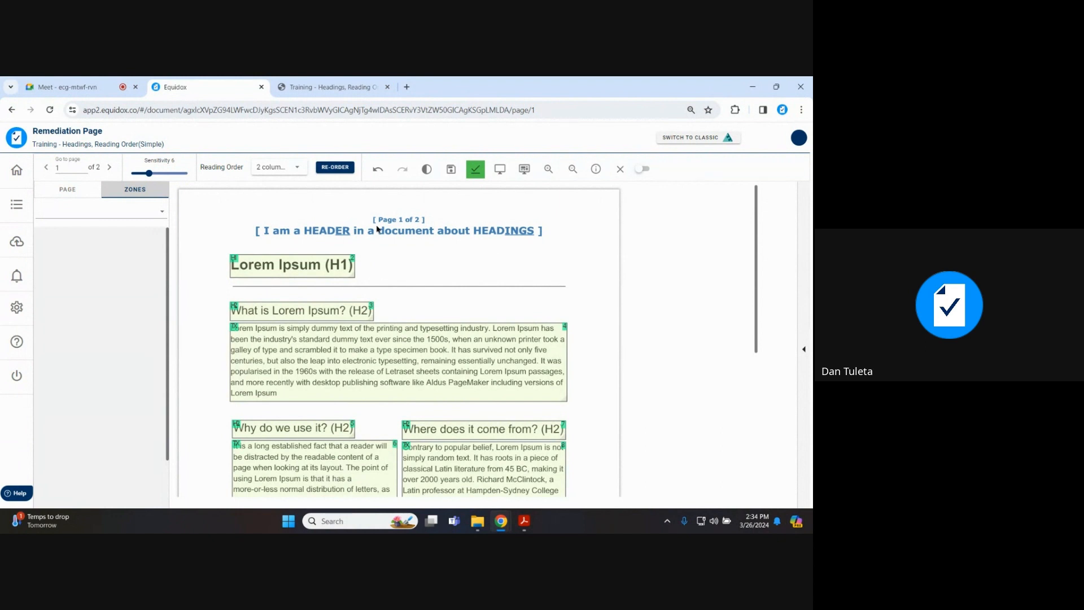
Step: Draw a text zone around the page header again and add a small overlapping zone of type Ignore
drag(251, 211, 551, 242)
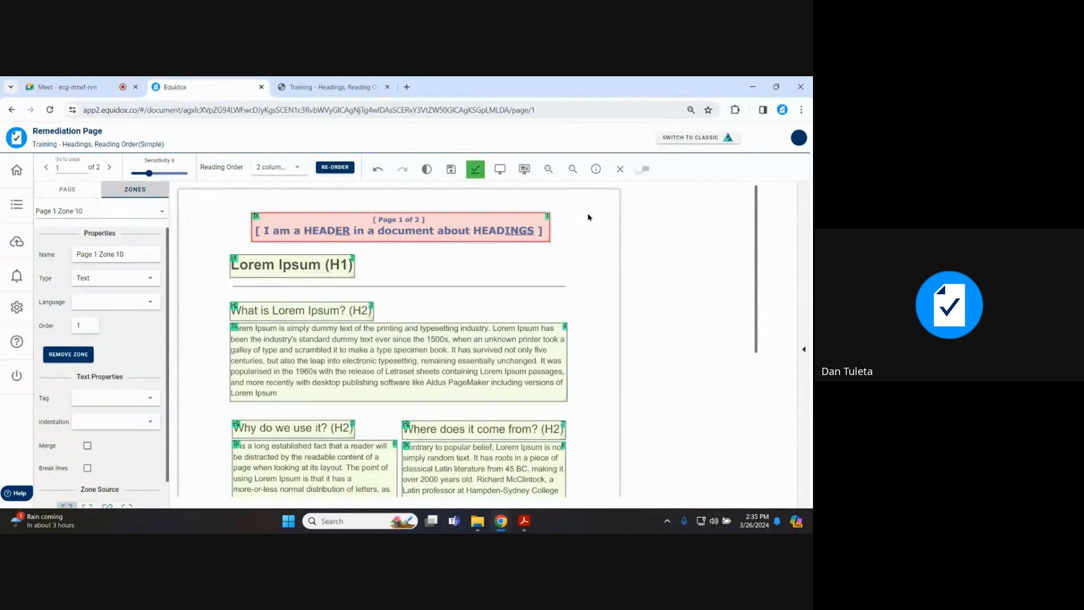
drag(385, 199, 409, 224)
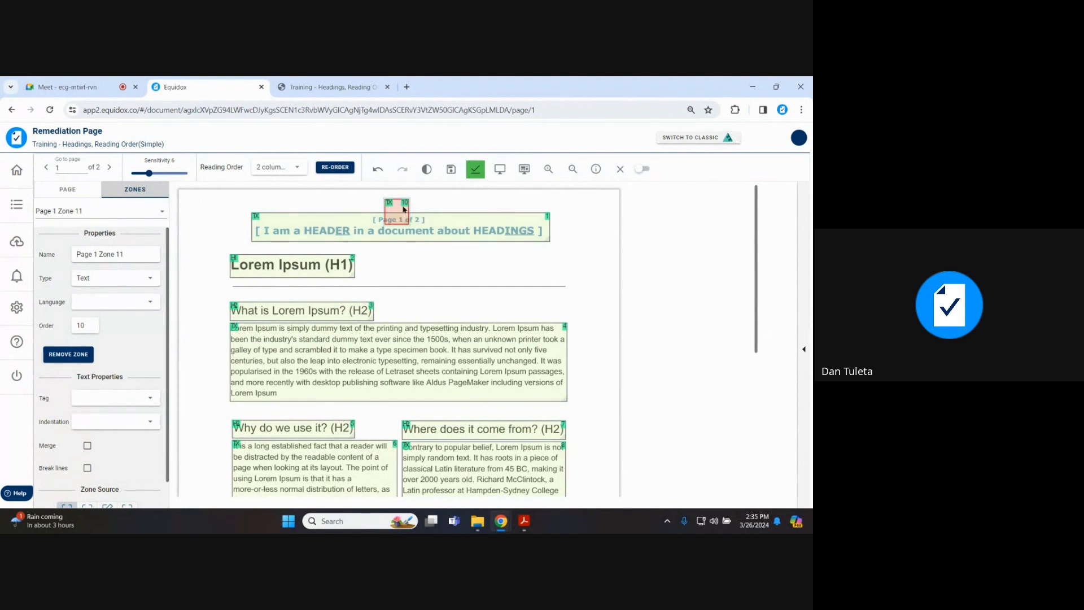
click(150, 282)
scroll(110, 347, down, 3)
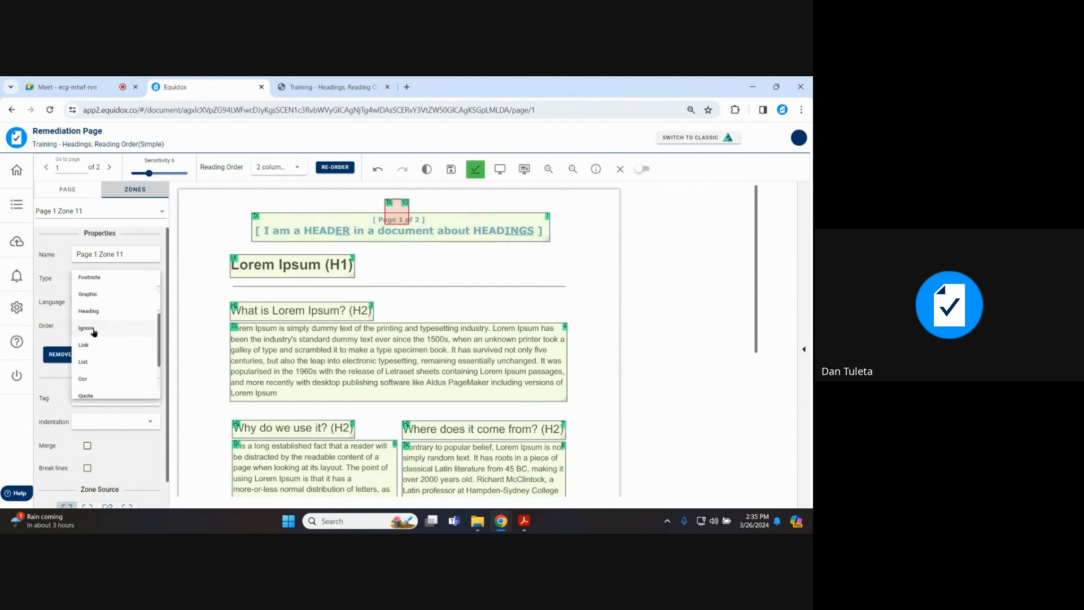
click(404, 208)
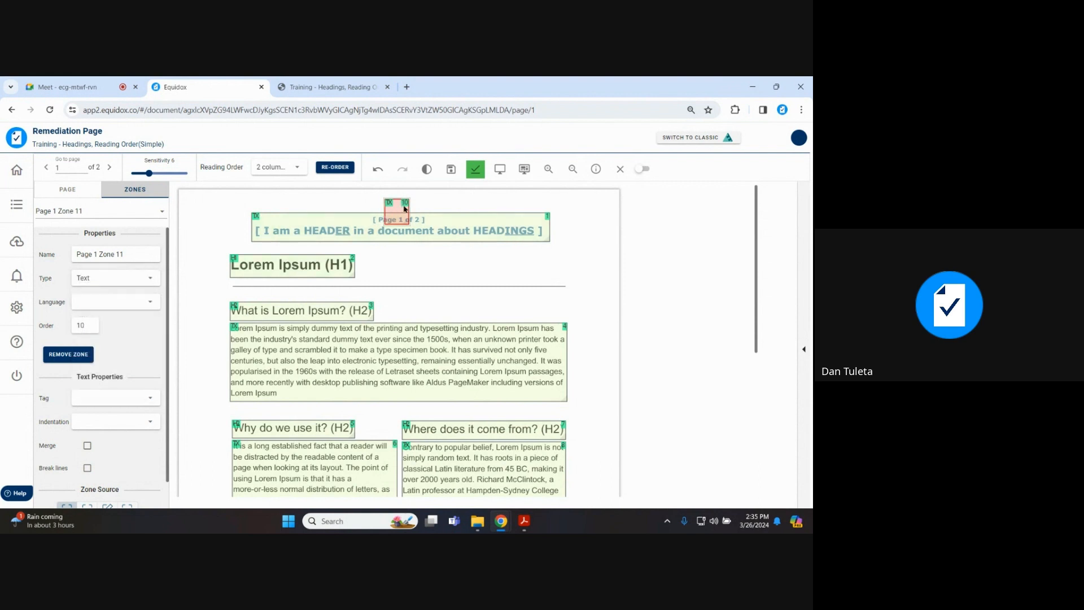
key(g)
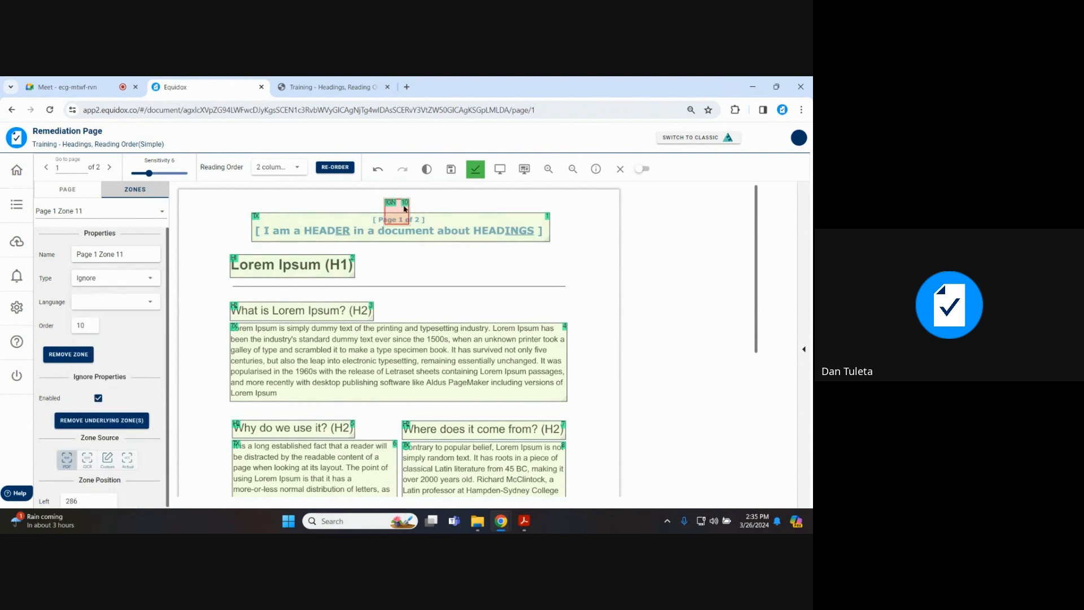
Step: Select the header zone, check in the HTML preview whether the header is left out, and return to the editor
click(444, 228)
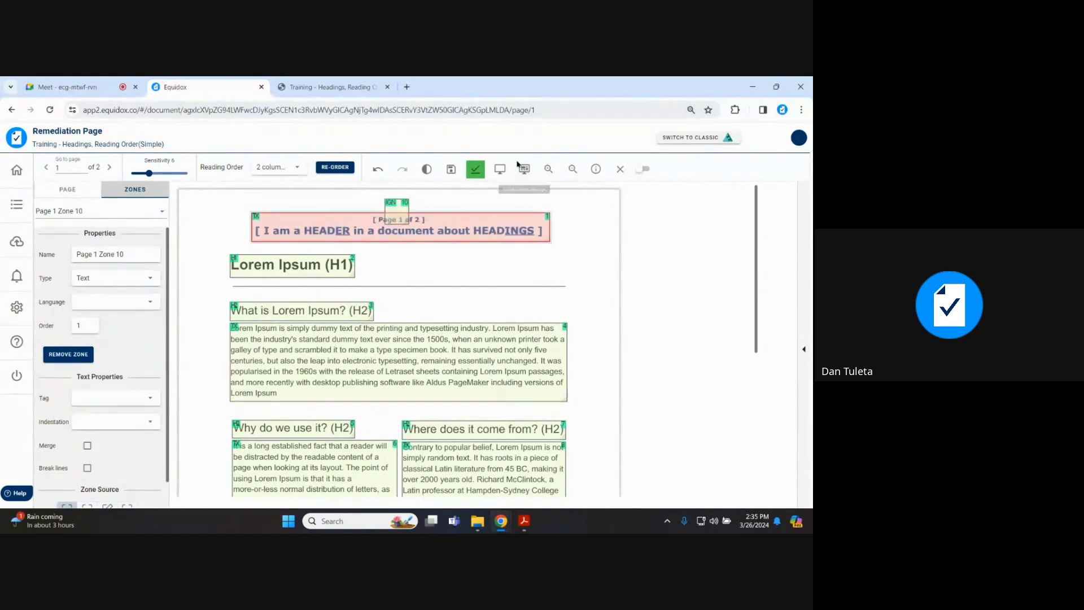
click(504, 173)
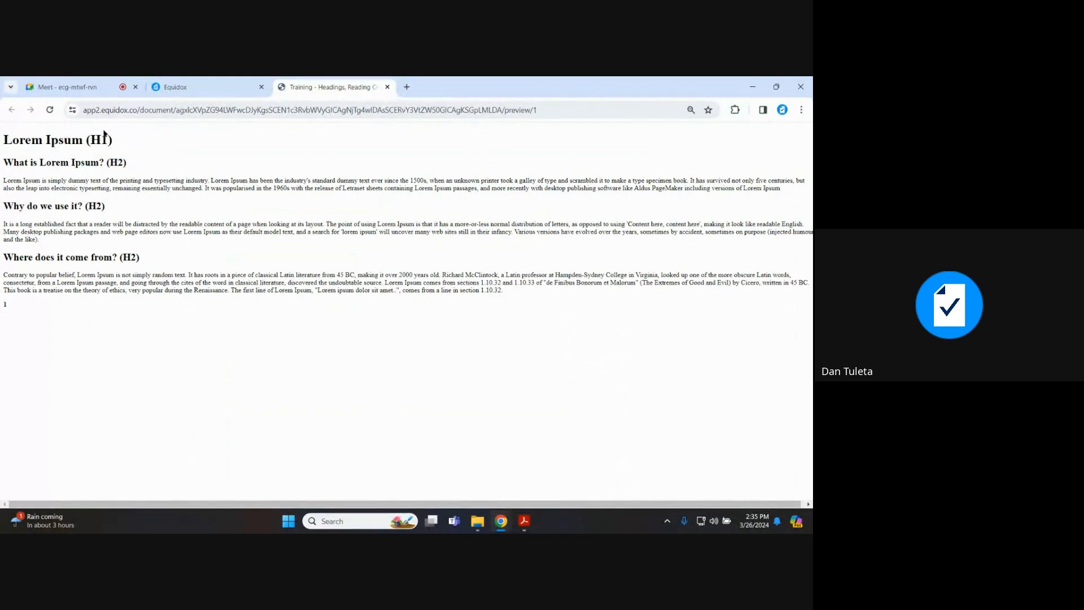
click(202, 87)
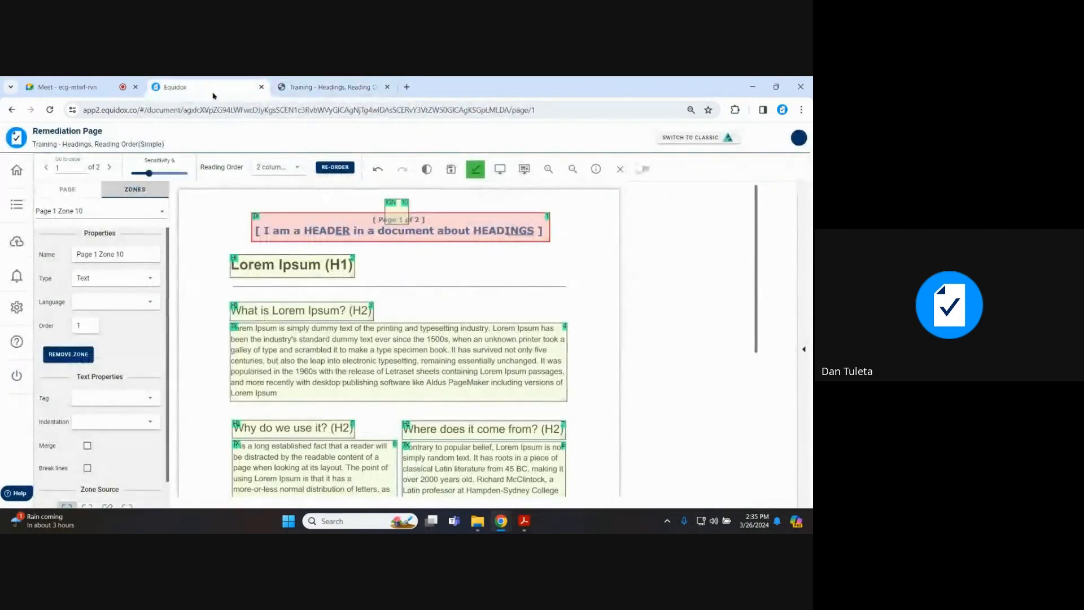
Step: Save page 1, go to page 2, and check the Ignore zone over its header and the remaining zones
click(451, 169)
click(109, 168)
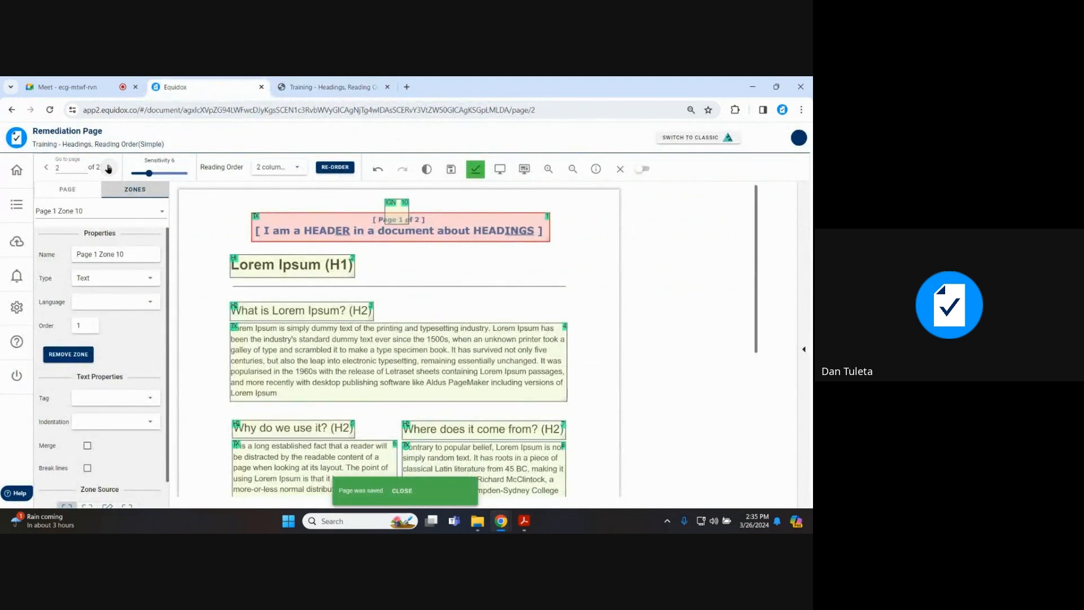
click(405, 212)
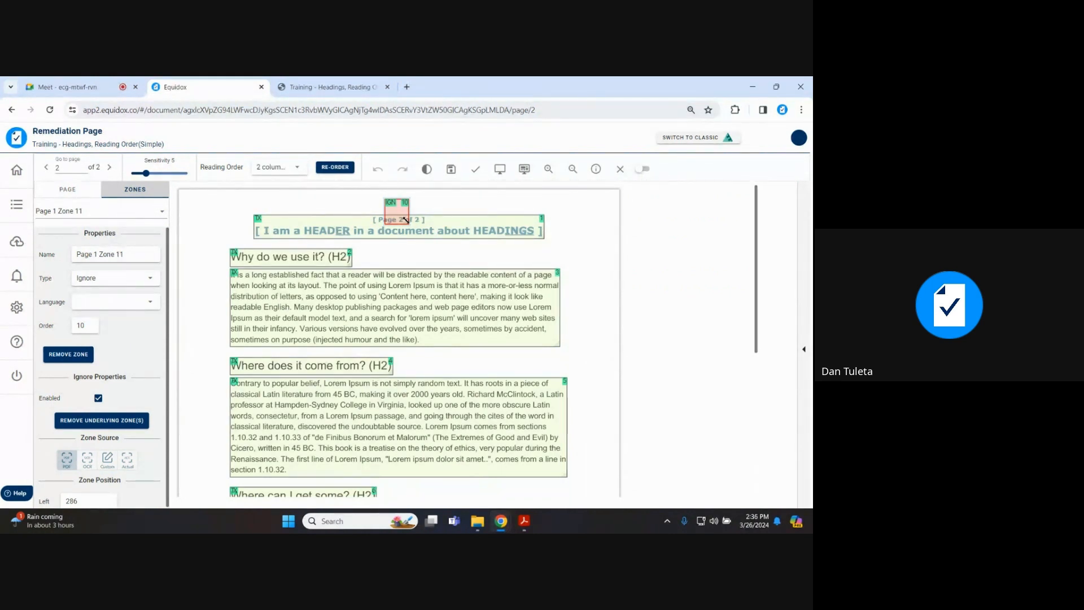
scroll(307, 336, down, 5)
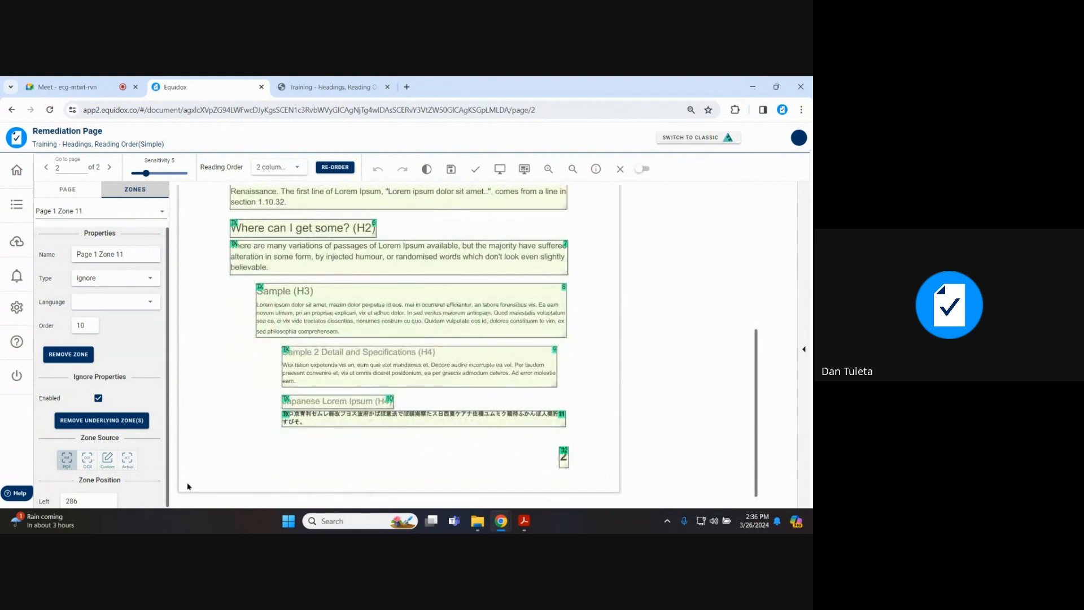
scroll(240, 368, up, 5)
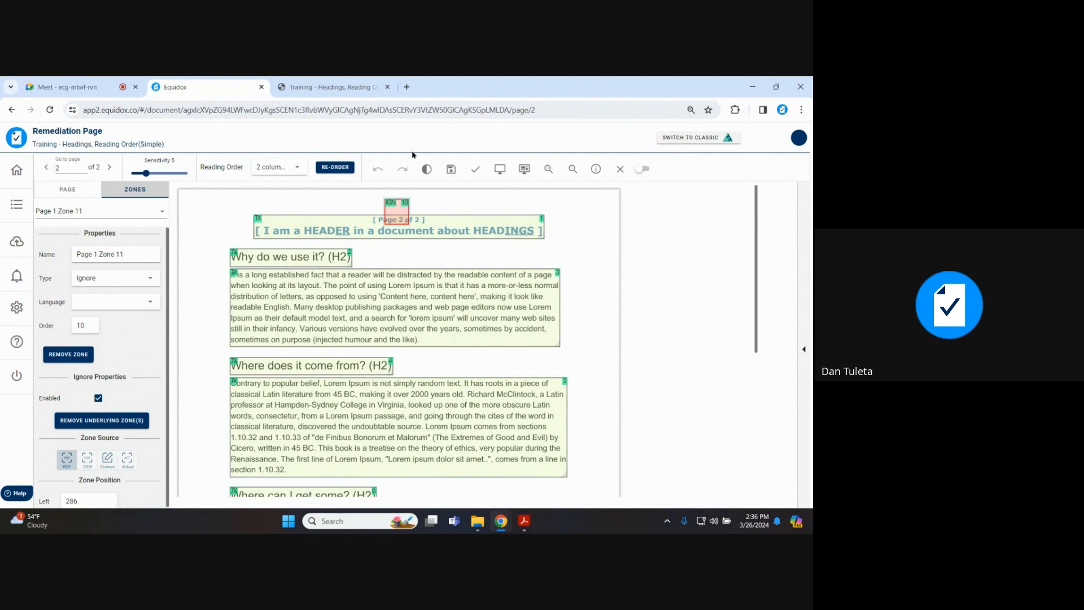
Step: Go back to page 1 and enlarge the zone around the page number to about 47 by 47
click(45, 167)
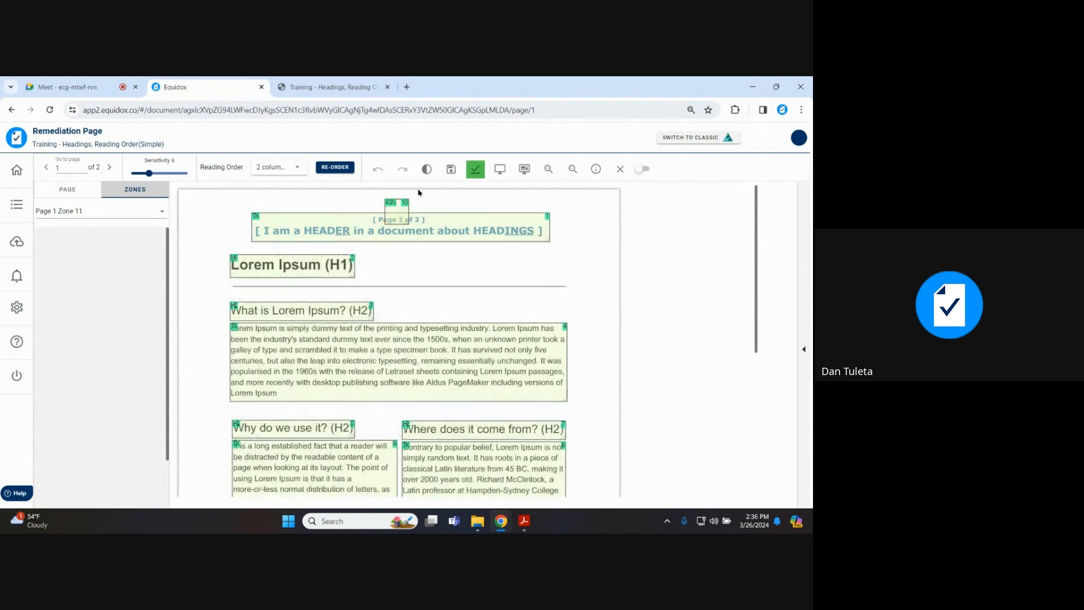
click(331, 232)
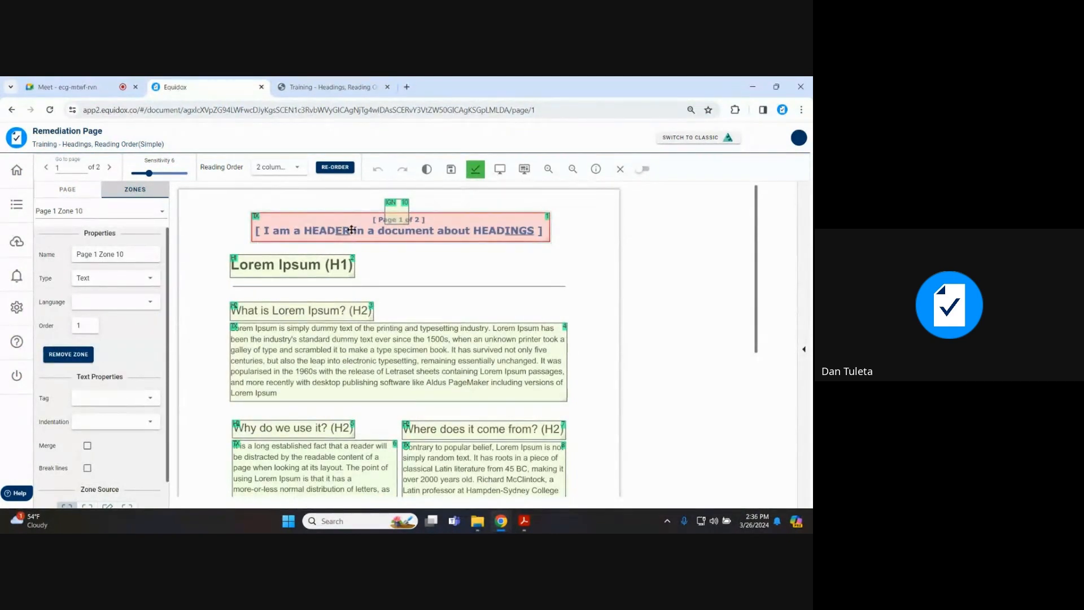
scroll(361, 239, down, 5)
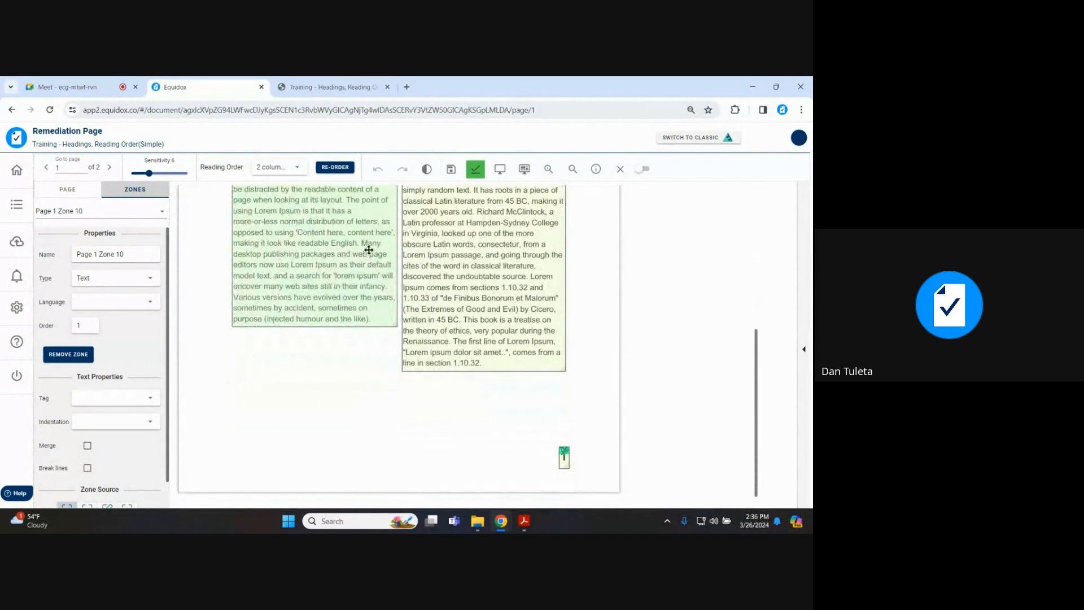
click(563, 456)
mouse_move(569, 468)
mouse_down()
mouse_move(592, 483)
mouse_move(571, 453)
mouse_up()
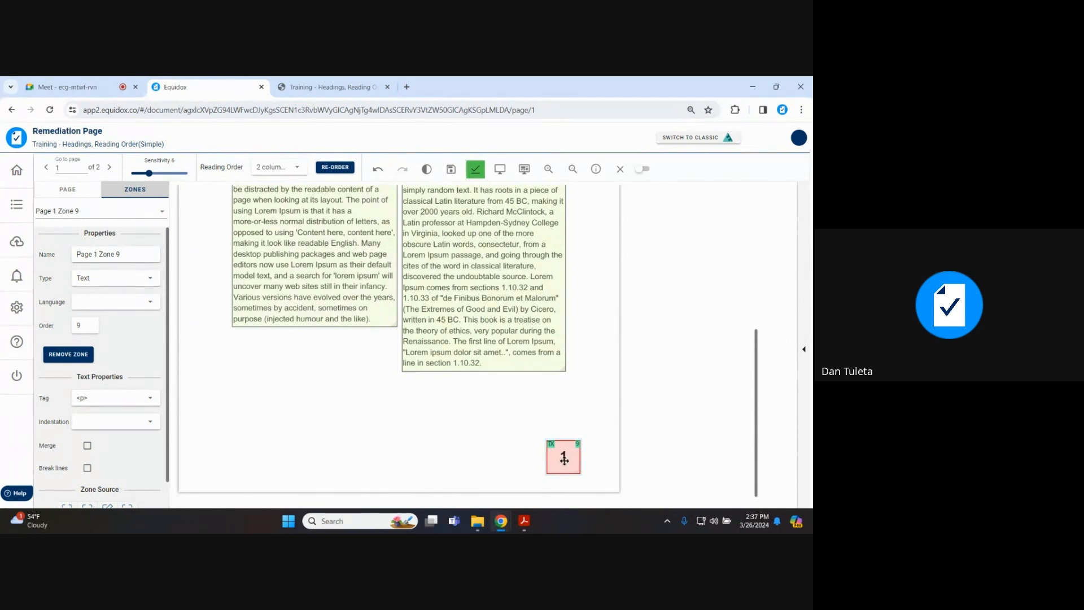
Step: Set the page number zone's source to actual text and enter "page 1 of 2"
scroll(122, 394, down, 1)
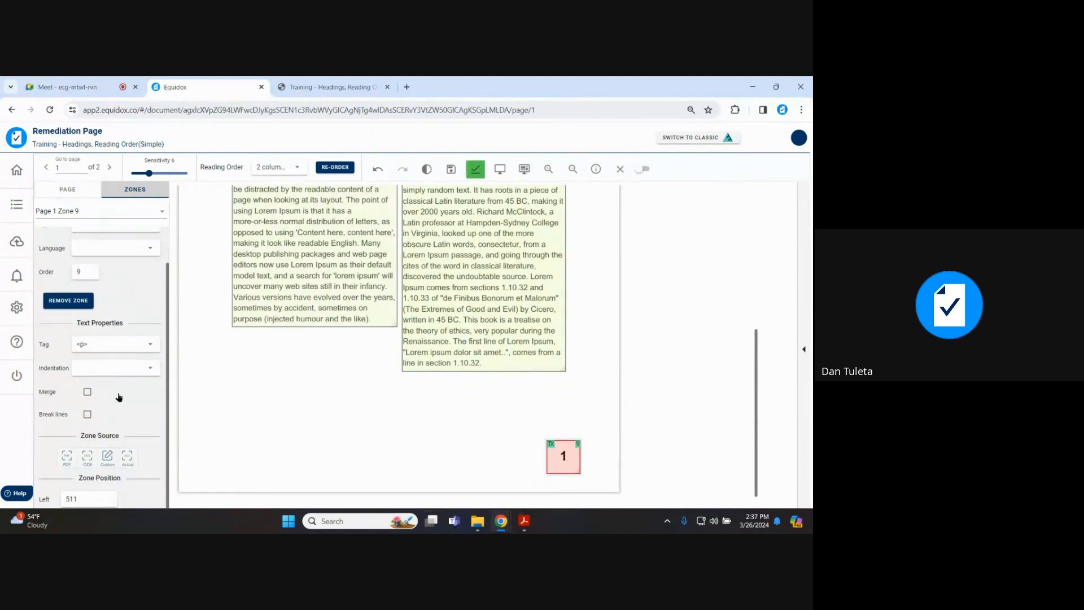
scroll(118, 397, down, 1)
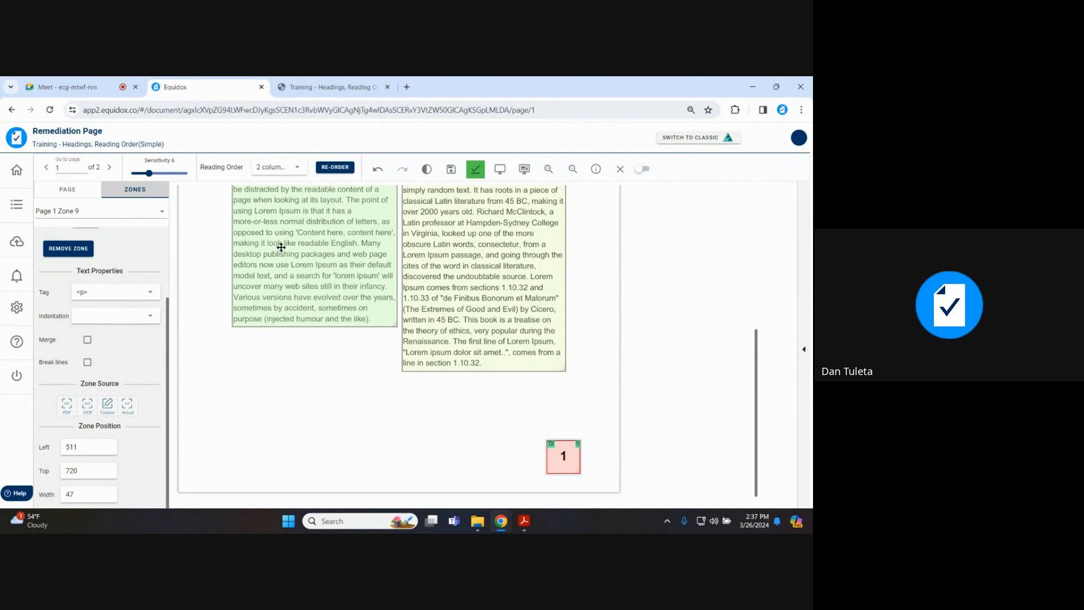
scroll(281, 246, up, 2)
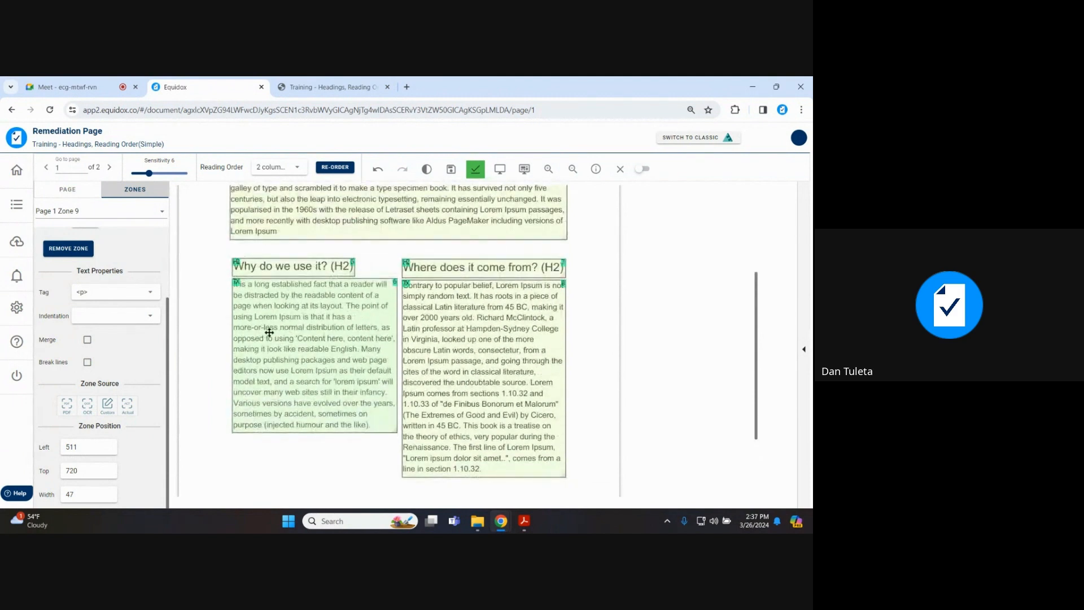
scroll(136, 415, down, 1)
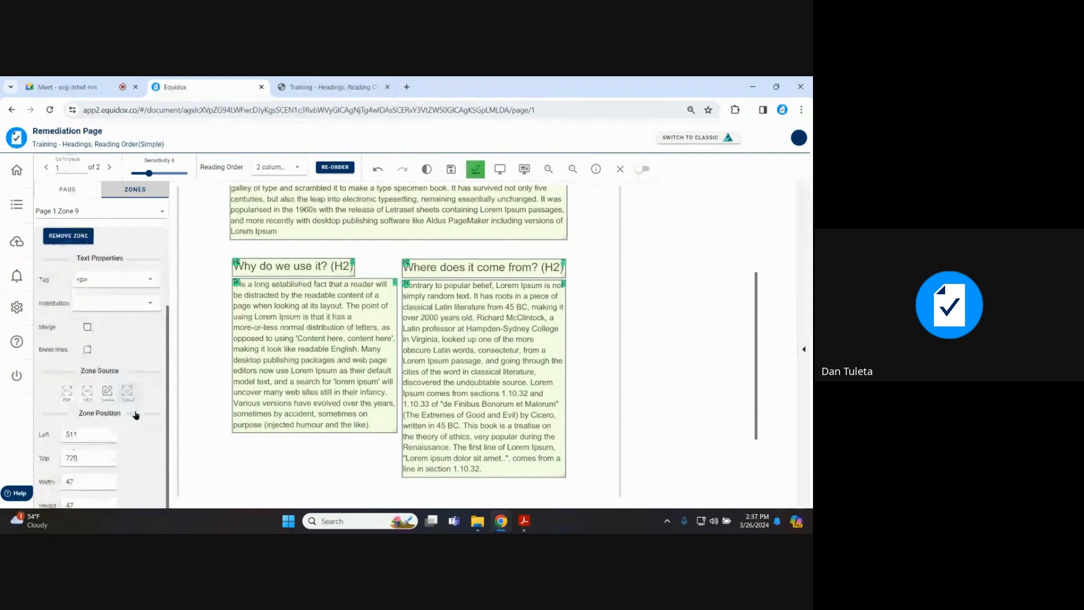
scroll(135, 415, down, 2)
scroll(558, 454, down, 2)
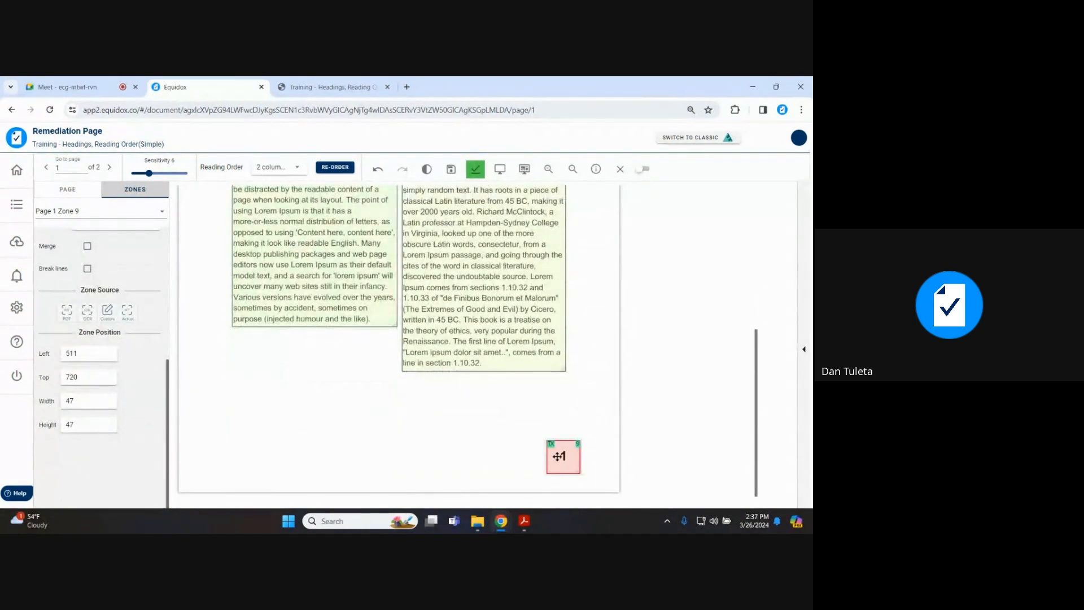
click(132, 311)
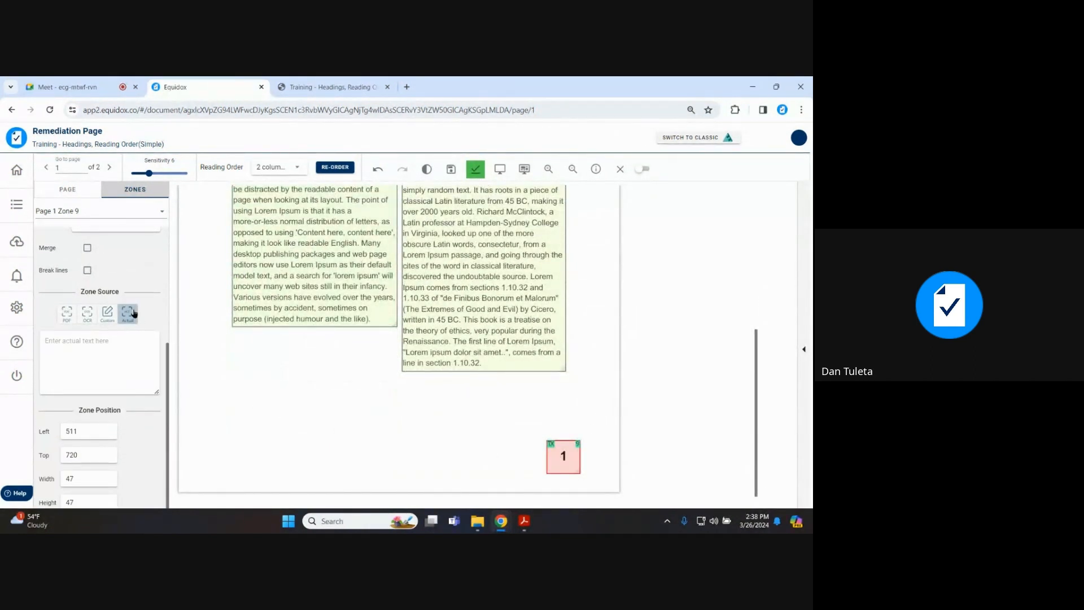
click(108, 350)
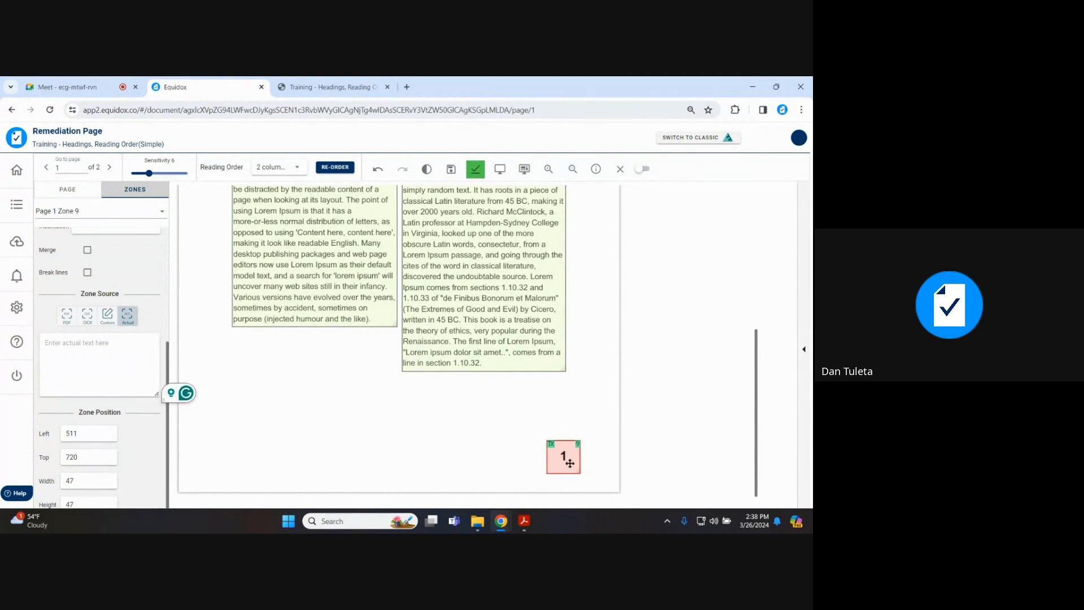
text(page 1 of 2)
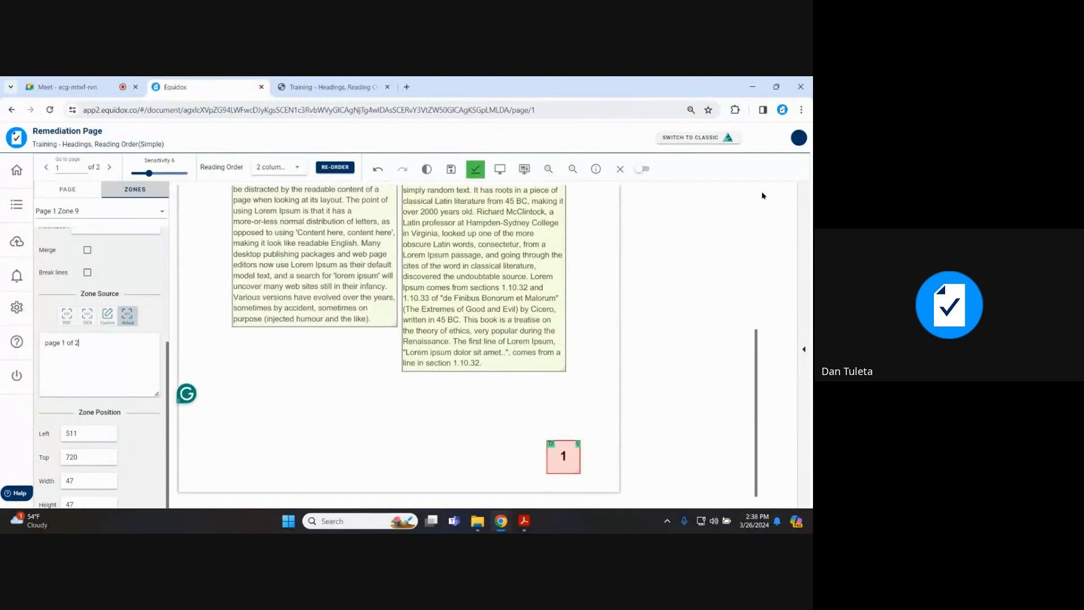
Step: Preview page 1, check the text read for the page number, and return to the editor
click(500, 169)
drag(3, 305, 35, 305)
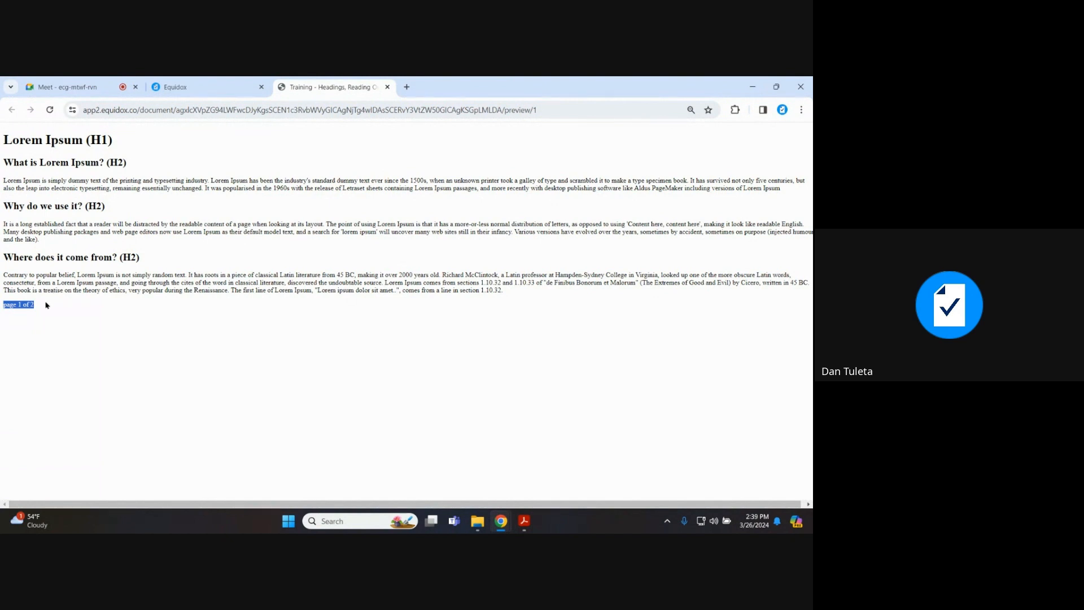
click(47, 313)
click(203, 87)
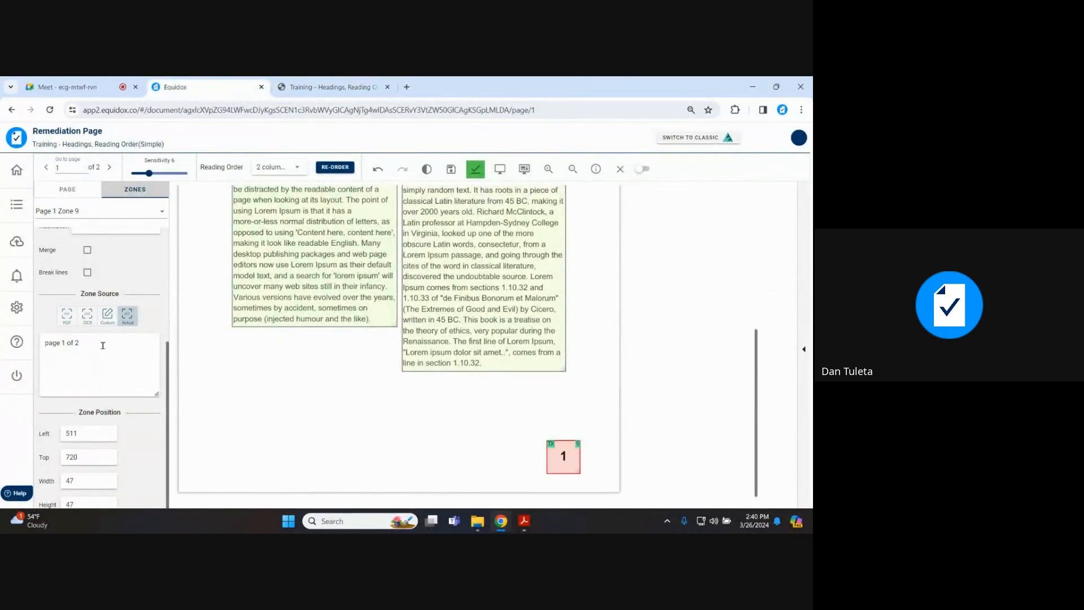
Step: Draw a text zone about 141 by 56 below the first column and give it the custom source text "custom information about this page"
drag(208, 380, 310, 419)
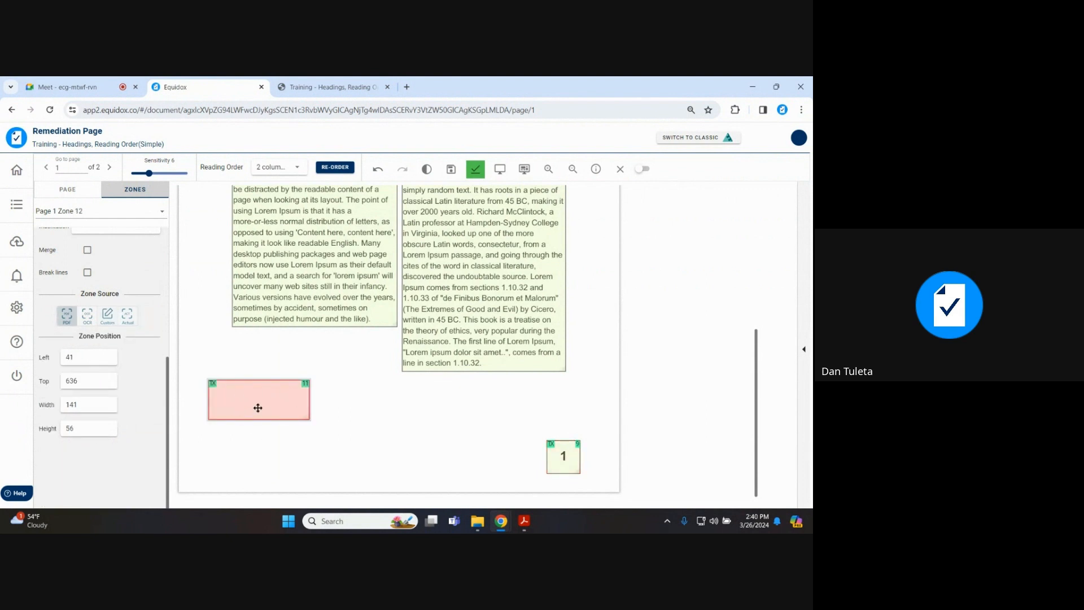
click(107, 316)
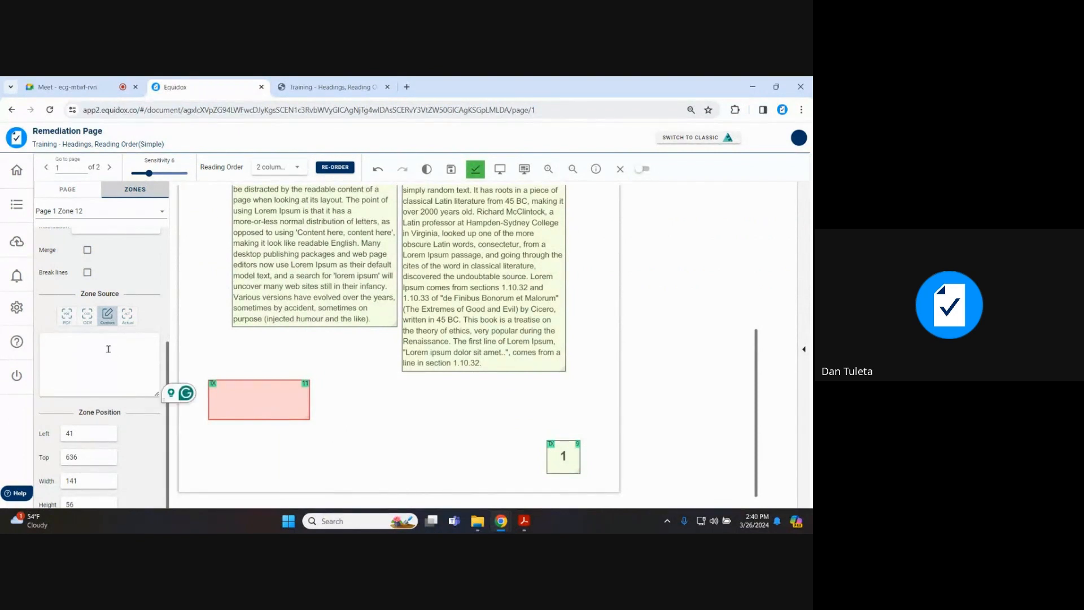
text(custom information about this page)
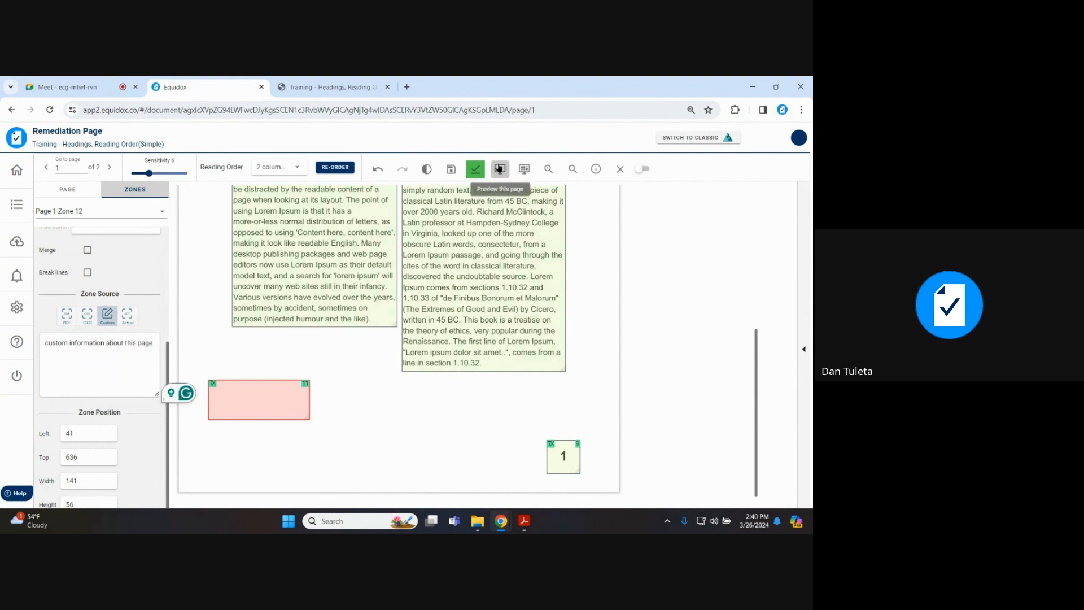
Step: Preview page 1 again, check the line of custom text at its end, and return to the editor
click(499, 169)
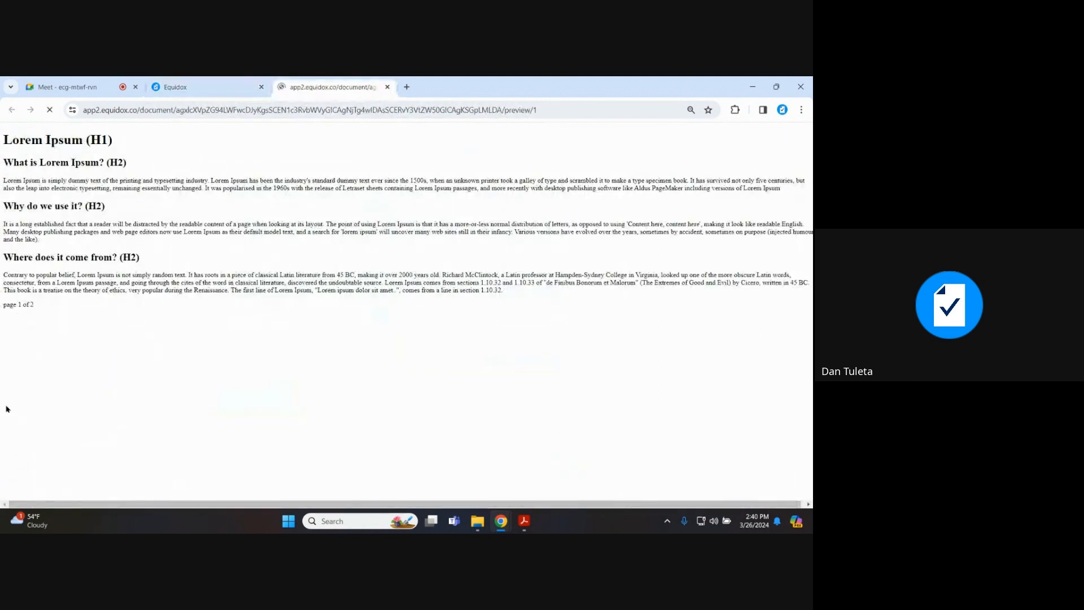
triple_click(43, 317)
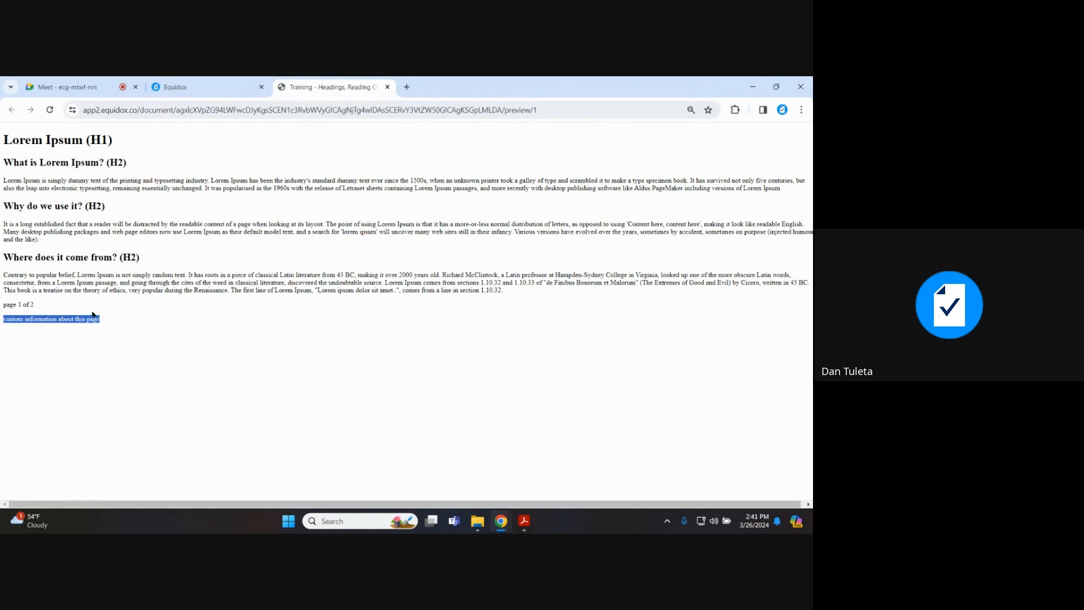
click(221, 90)
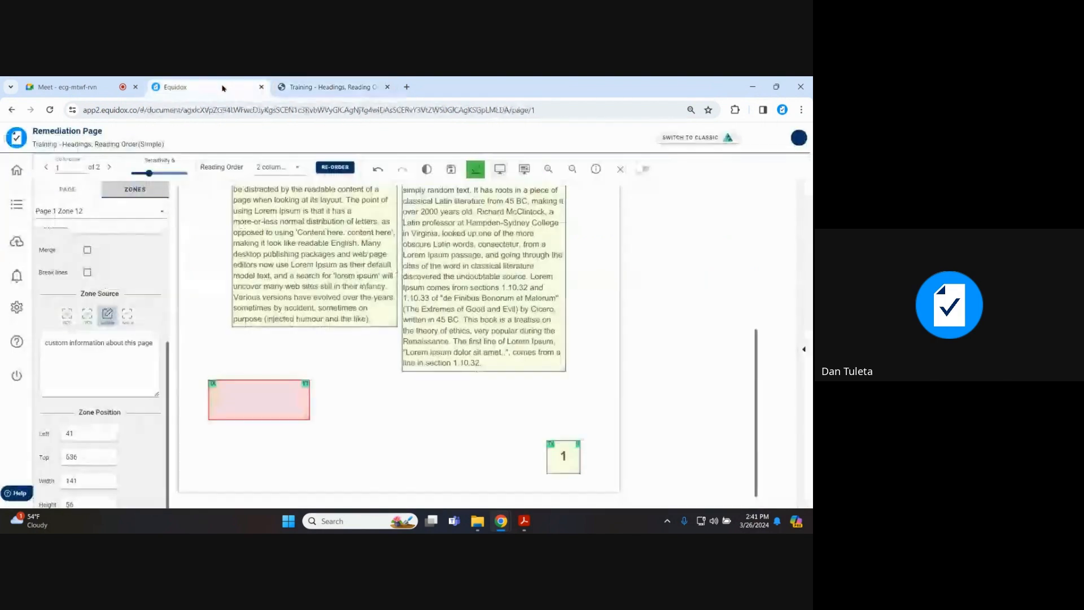
Step: Shift the custom-text zone slightly and draw seven small text zones in the empty area around it
drag(251, 391, 277, 347)
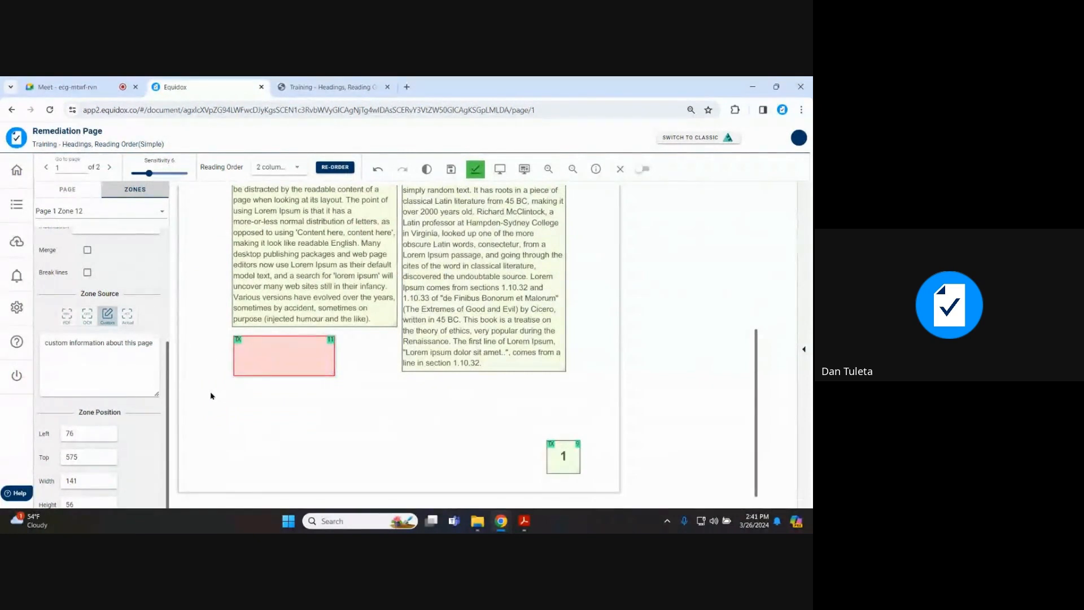
mouse_move(211, 392)
mouse_down()
mouse_move(246, 401)
mouse_move(217, 458)
mouse_move(230, 461)
mouse_up()
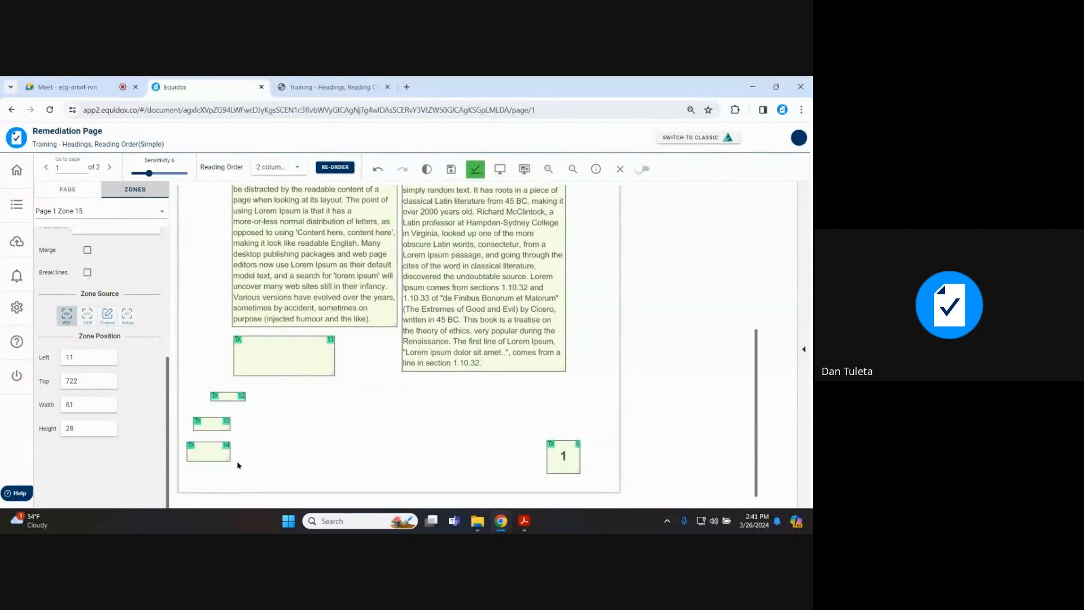
drag(286, 370, 273, 373)
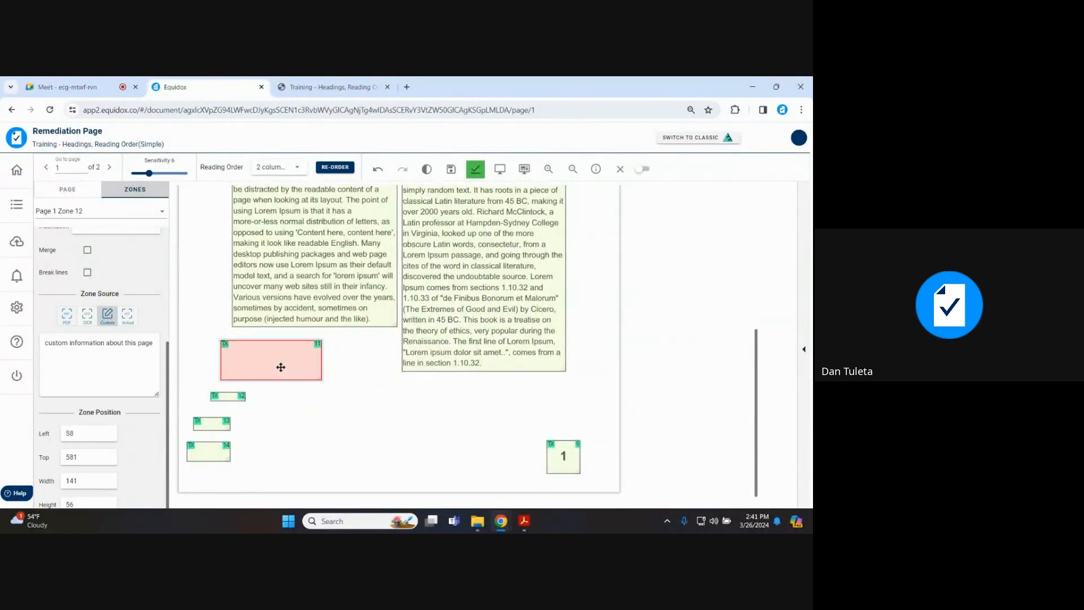
mouse_move(334, 357)
mouse_down()
mouse_move(381, 375)
mouse_move(414, 441)
mouse_move(446, 467)
mouse_up()
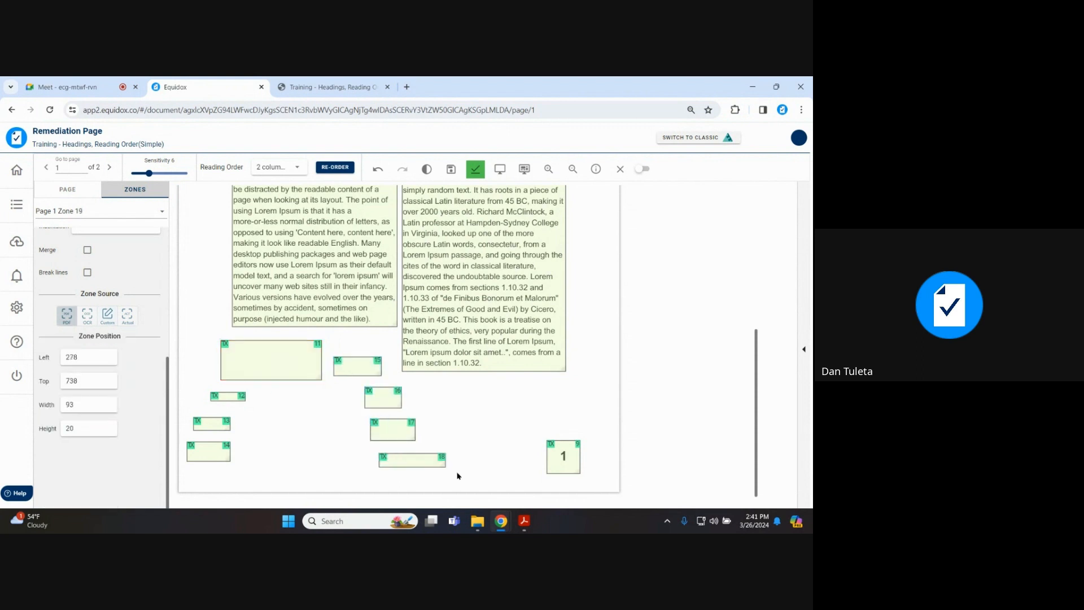
Step: Delete the seven small empty text zones around the custom-text zone
click(354, 366)
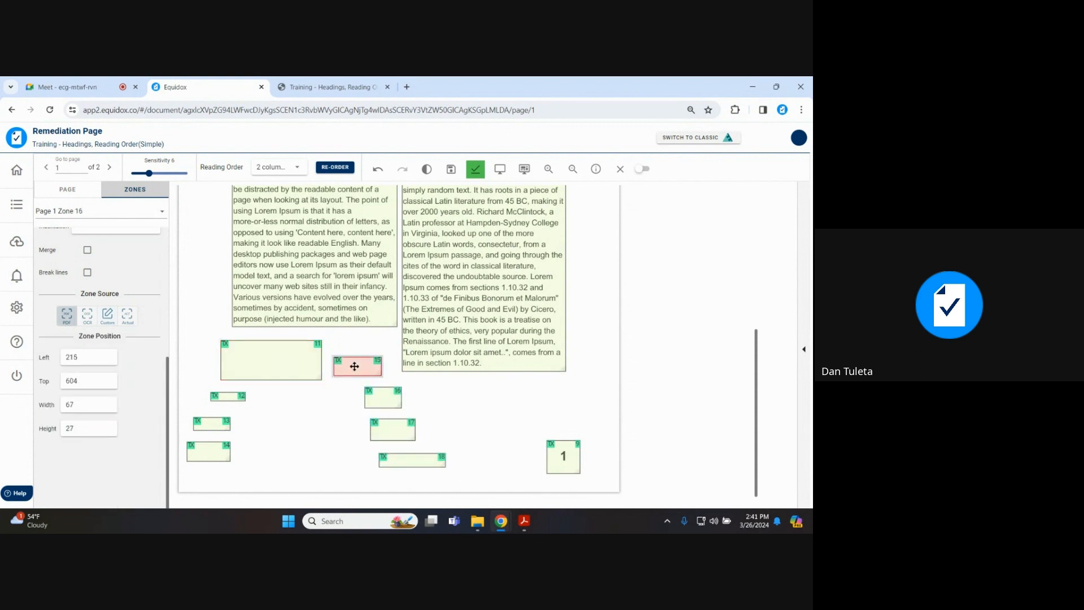
key(Delete)
click(385, 398)
key(Delete)
click(389, 429)
key(Delete)
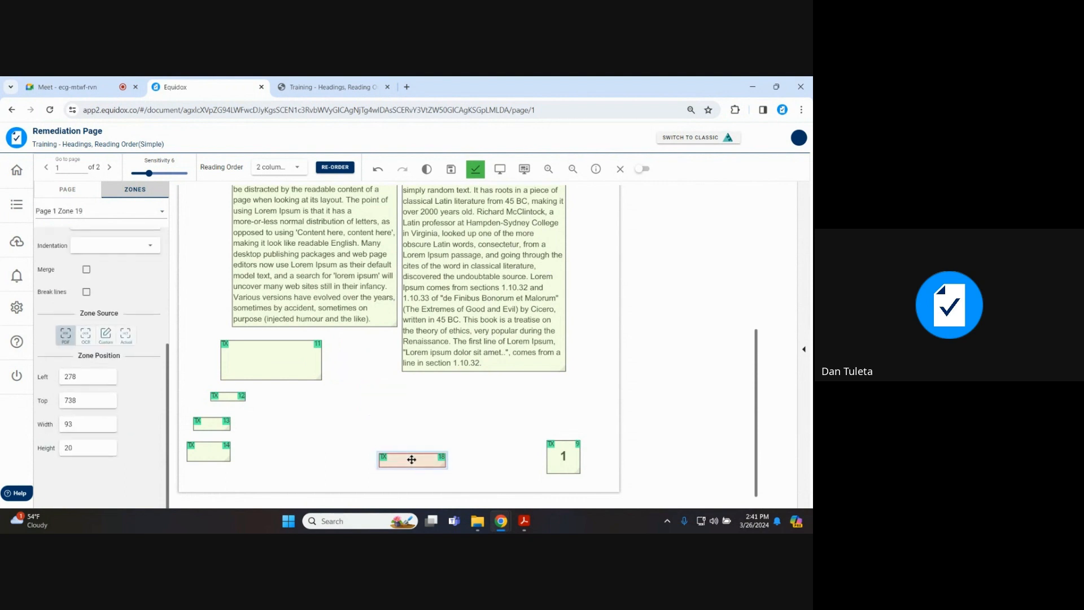
click(406, 460)
key(Delete)
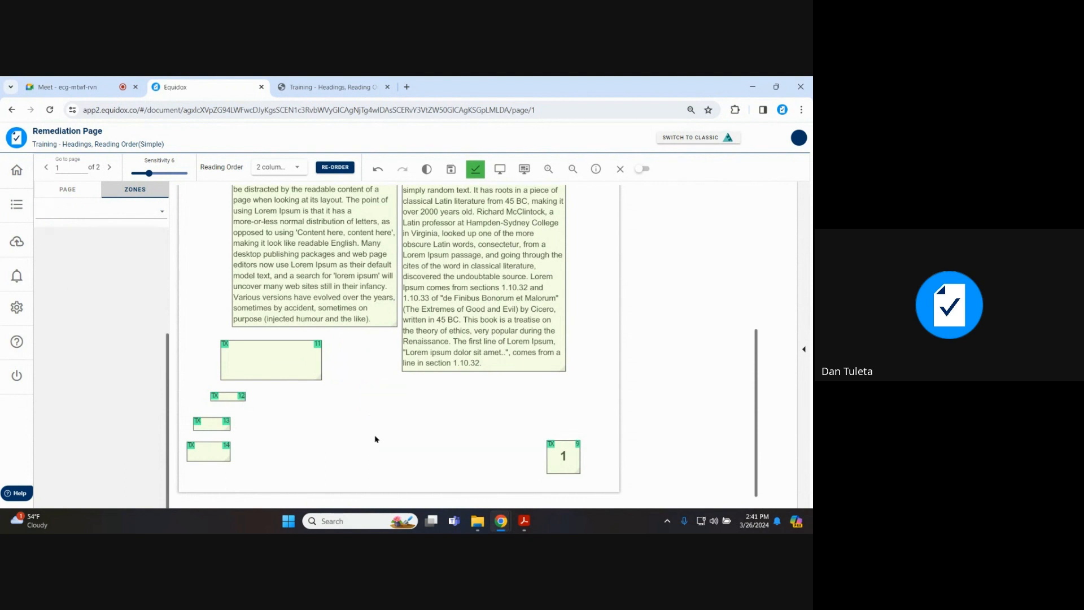
click(231, 395)
key(Delete)
click(217, 425)
key(Delete)
click(200, 454)
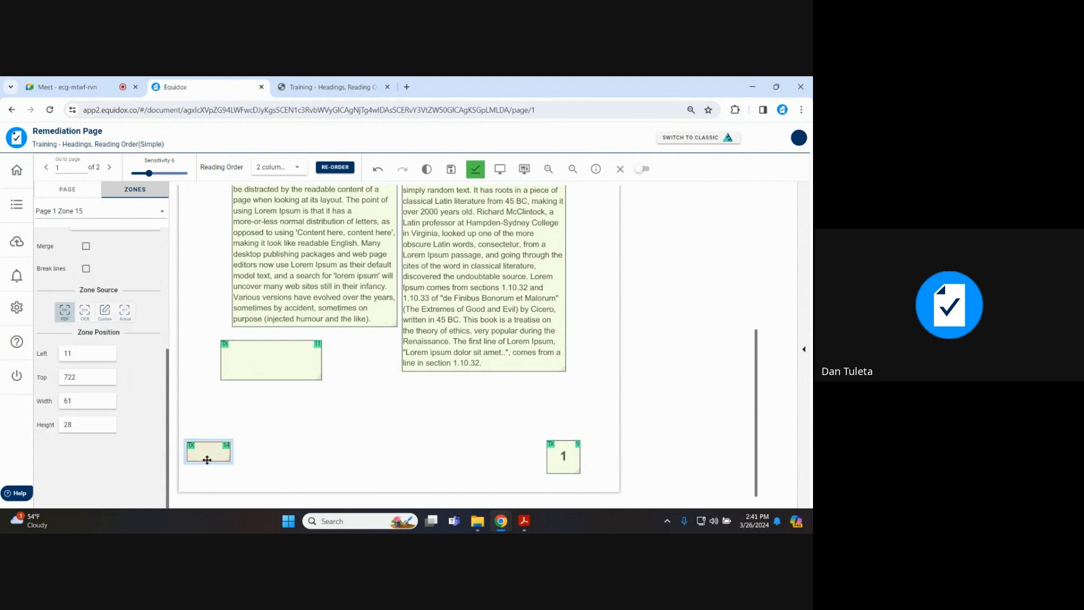
key(Delete)
Step: Move the custom-text zone down to about left 56, top 641, and compare its source with the first column's paragraph zone
drag(266, 357, 265, 400)
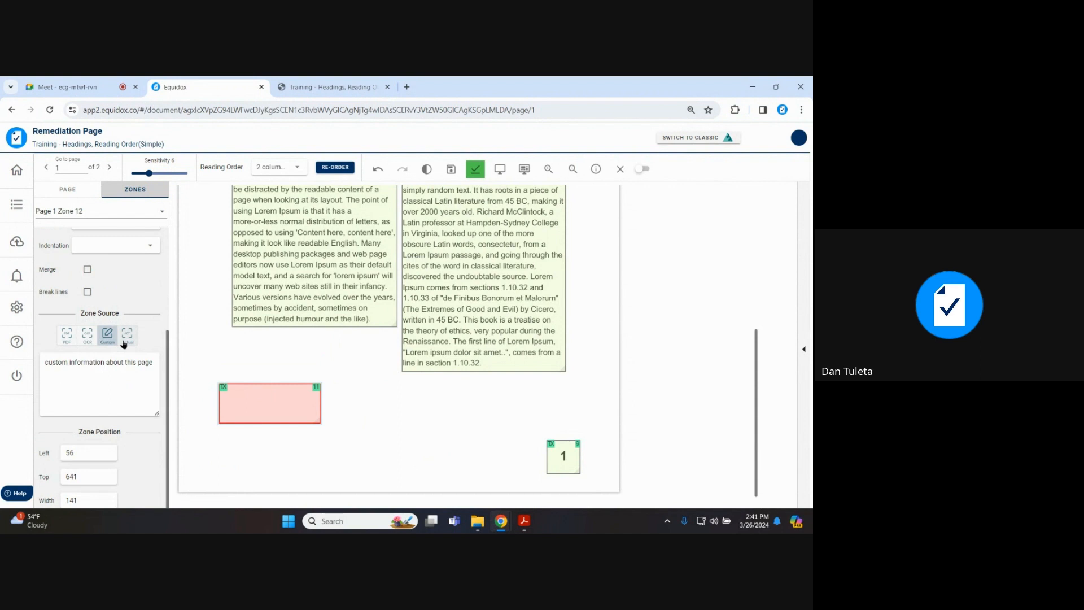
scroll(231, 359, up, 2)
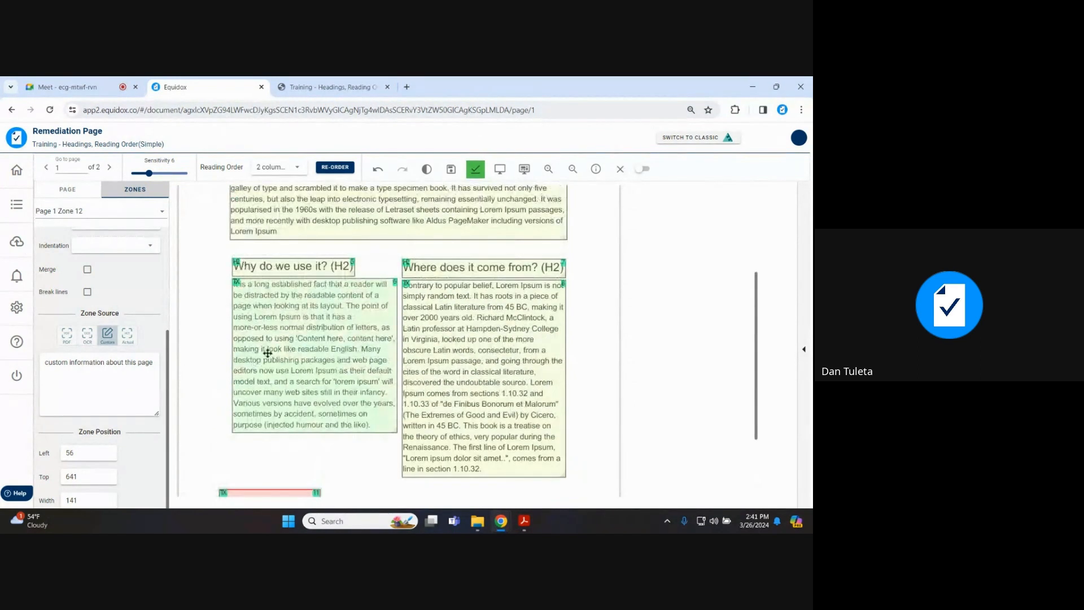
click(290, 328)
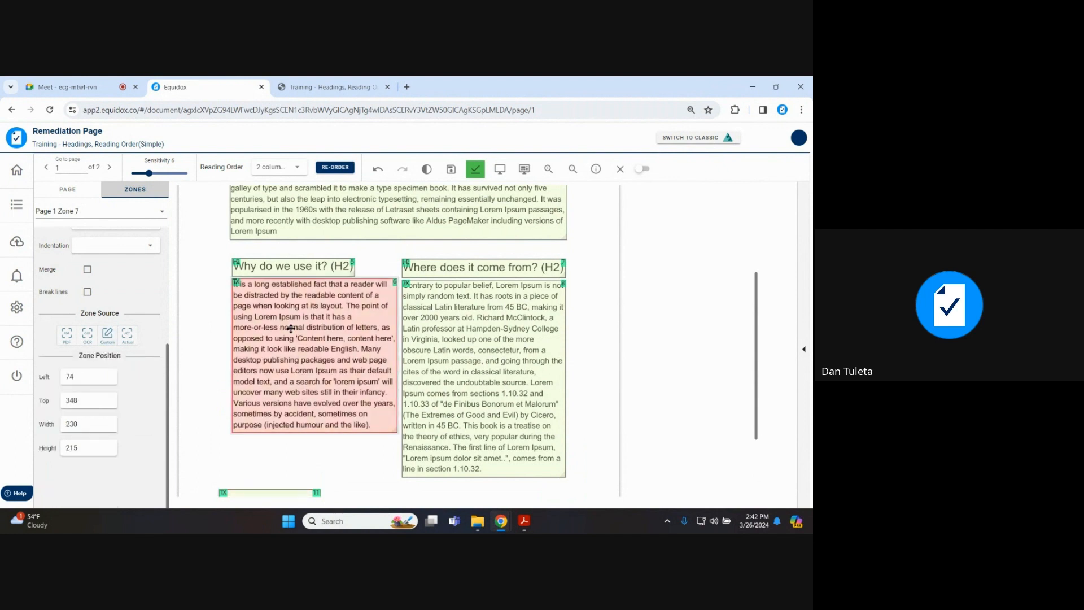
scroll(291, 329, down, 2)
click(265, 405)
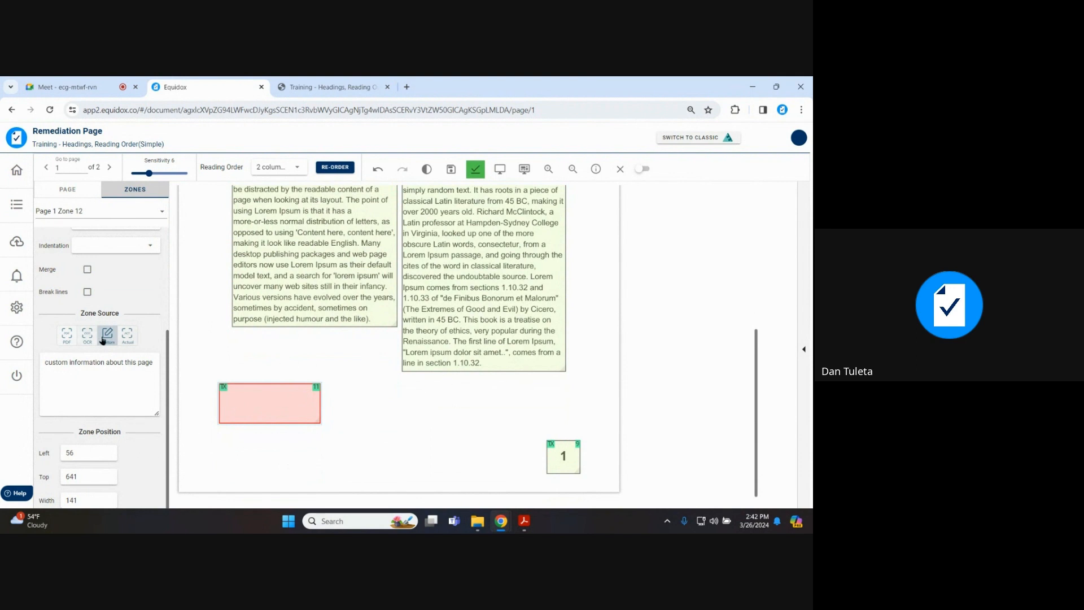
scroll(402, 421, up, 5)
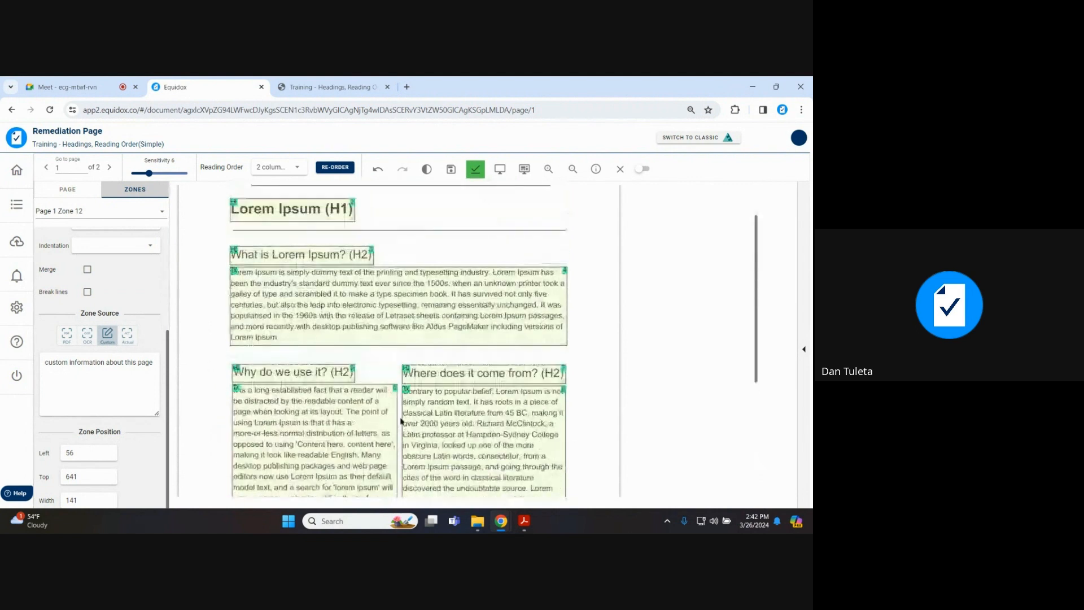
scroll(401, 421, up, 2)
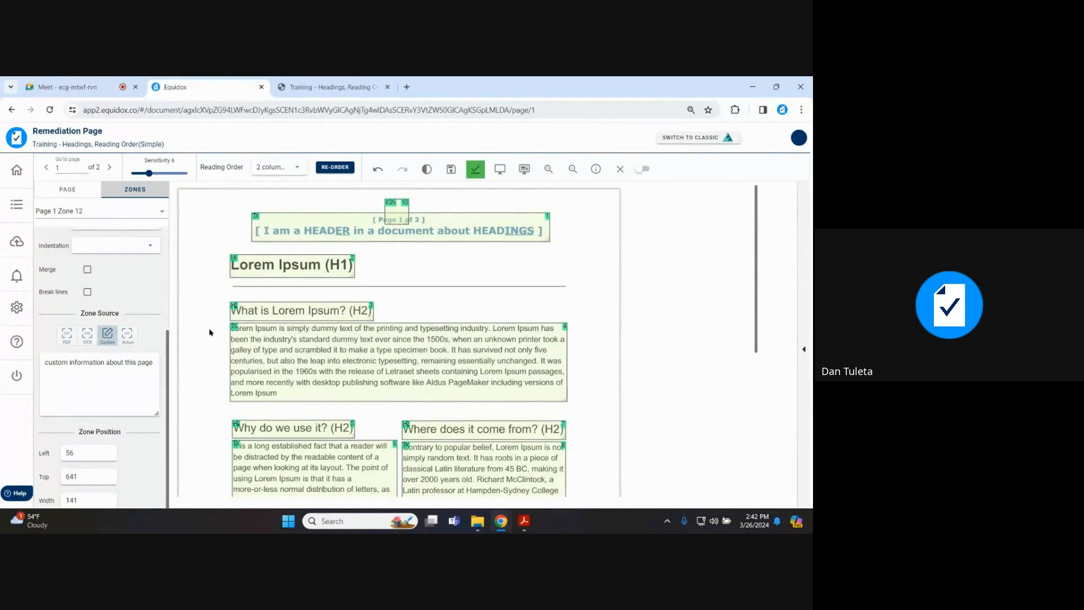
Step: Go to page 2 and tag "Why do we use it?", "Where does it come from?" and "Where can I get some?" as H2
click(109, 167)
click(386, 339)
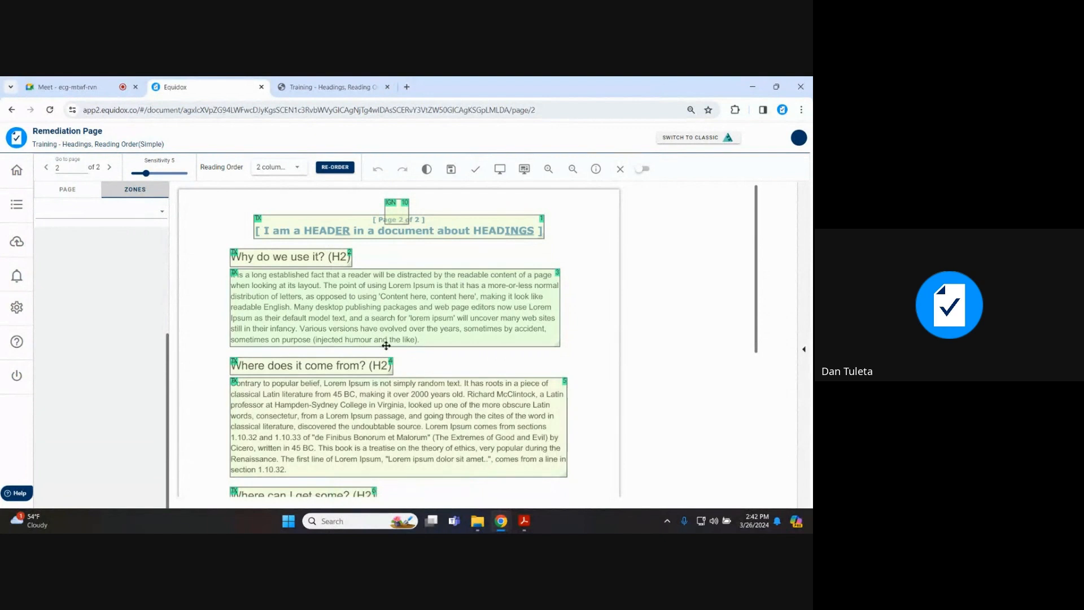
scroll(380, 341, down, 3)
scroll(380, 341, up, 3)
click(321, 254)
click(306, 364)
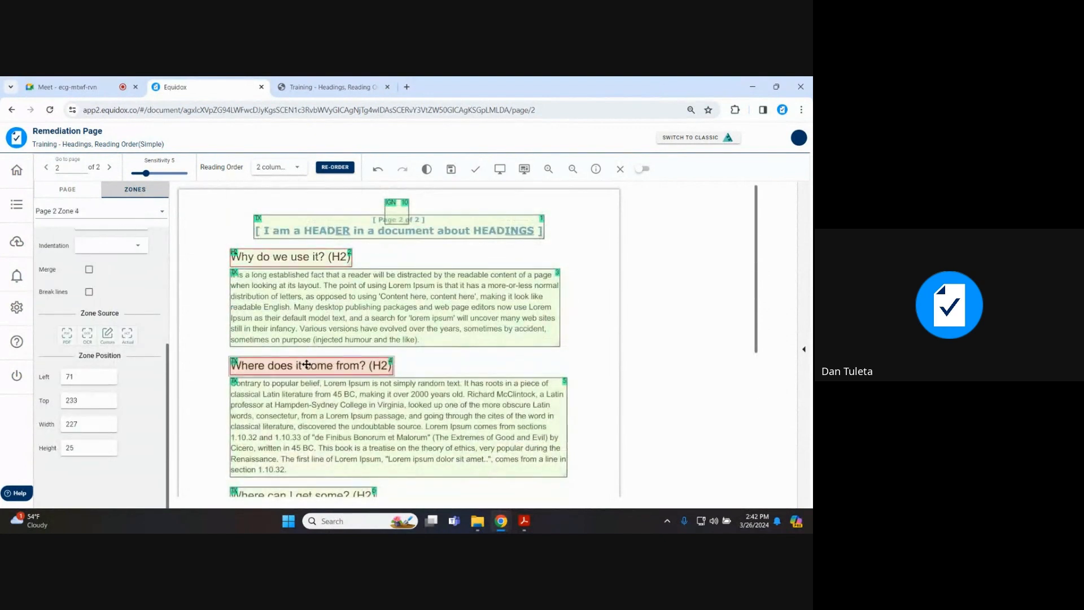
scroll(313, 339, down, 4)
click(320, 286)
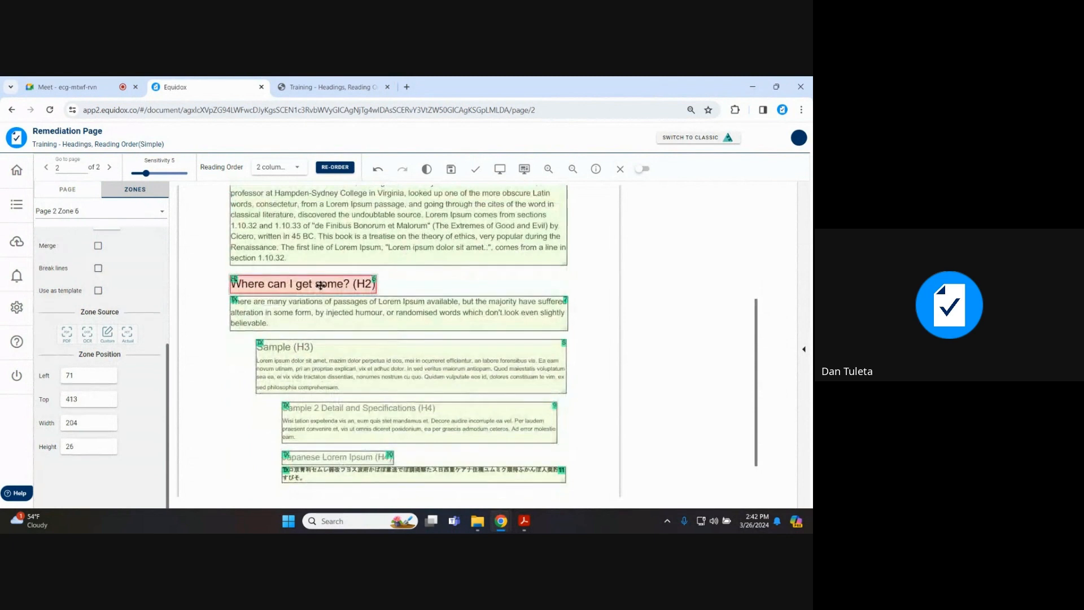
Step: Split the "Sample (H3)" zone into a heading zone about 396 by 20, tagged H3, and a paragraph text zone about 441 by 53
click(395, 362)
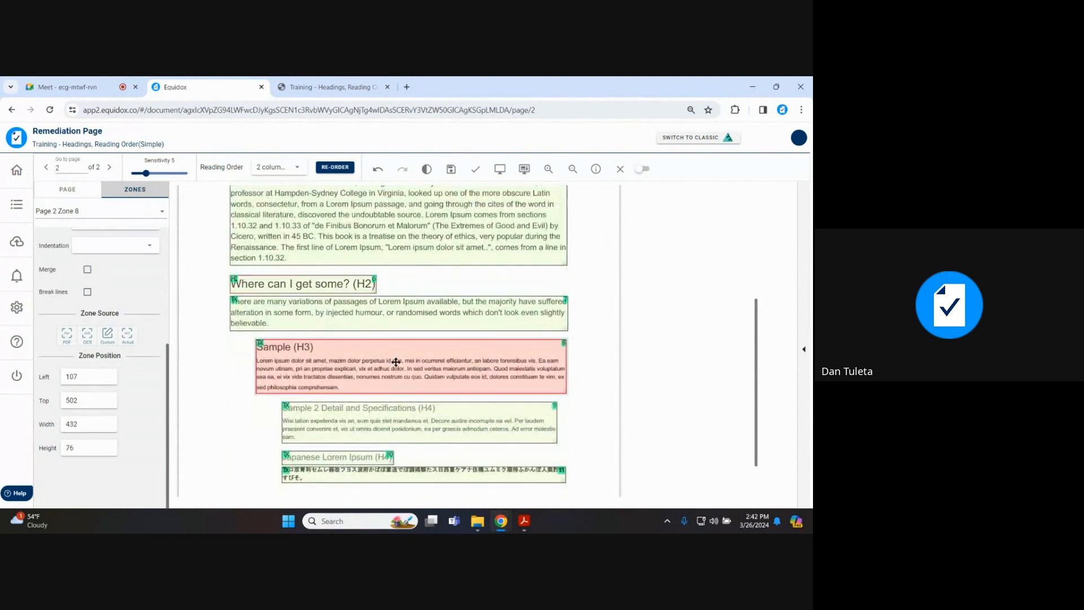
click(548, 169)
scroll(535, 254, down, 3)
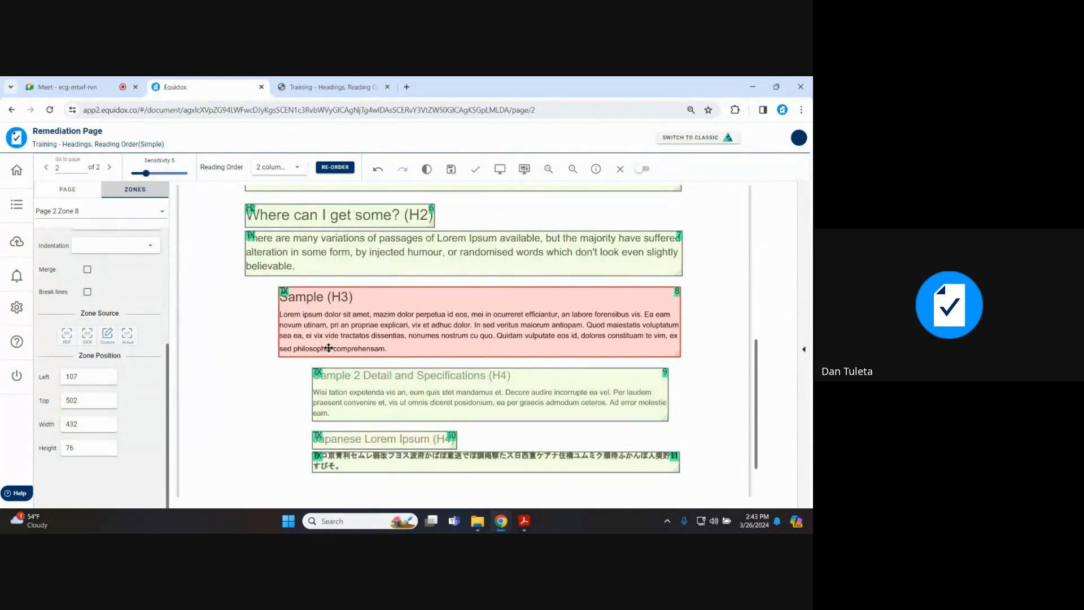
drag(679, 355, 646, 305)
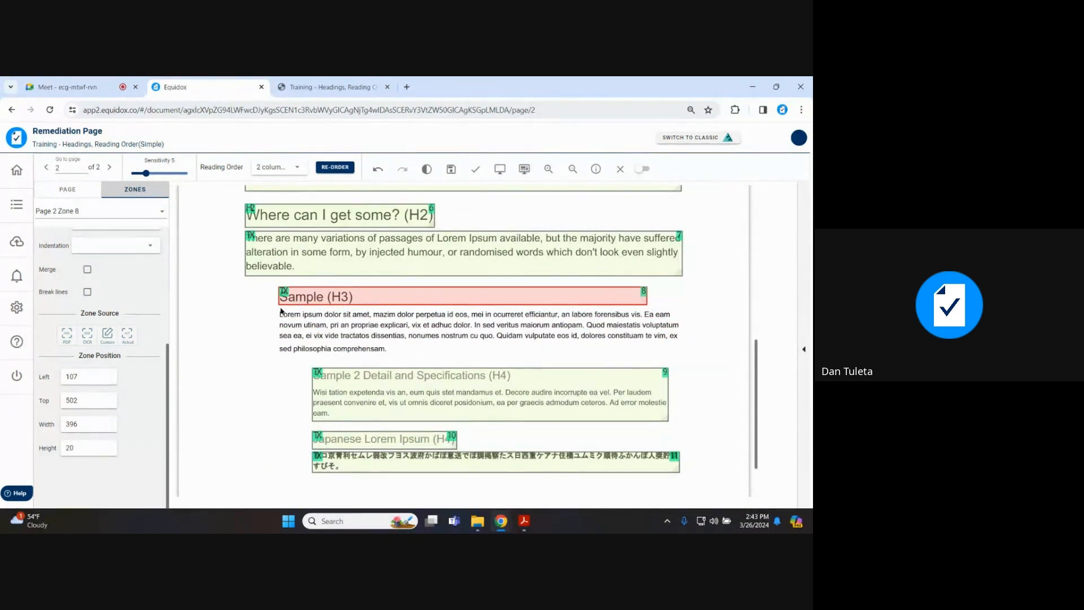
mouse_move(276, 307)
mouse_down()
mouse_move(552, 364)
mouse_move(712, 361)
mouse_move(687, 359)
mouse_up()
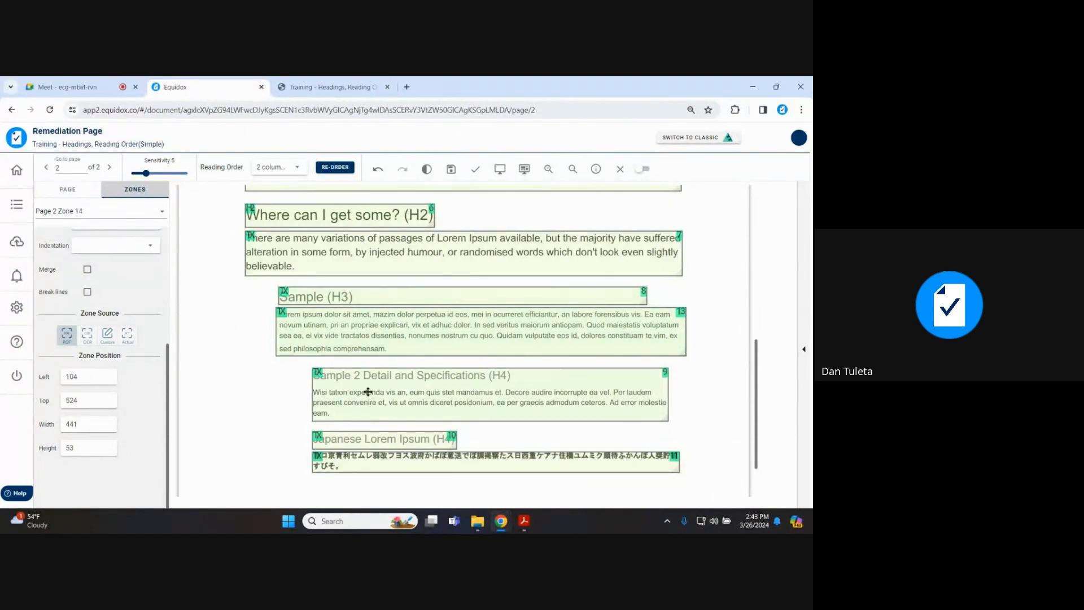
click(335, 293)
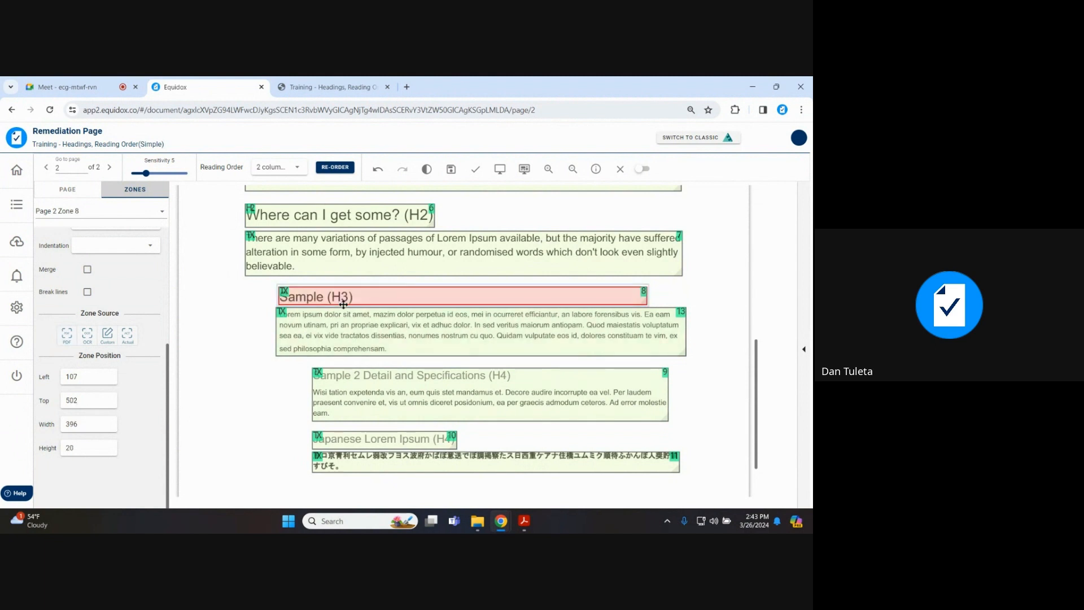
key(3)
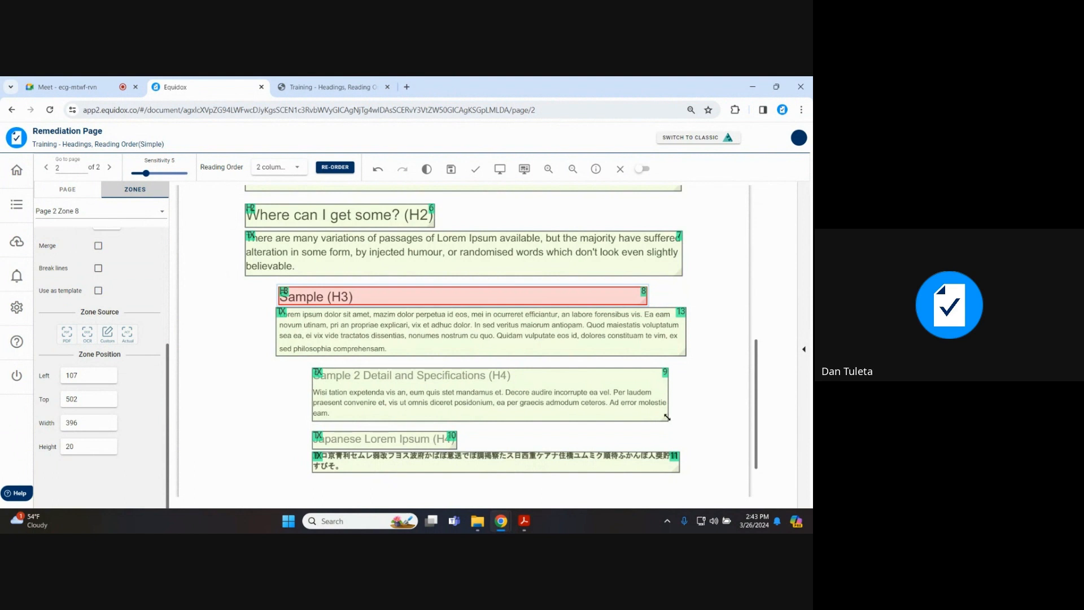
Step: Split the "Sample 2 Detail and Specifications" zone into a heading about 357 by 18, tagged H4, and a paragraph zone about 397 by 36
drag(667, 417, 644, 384)
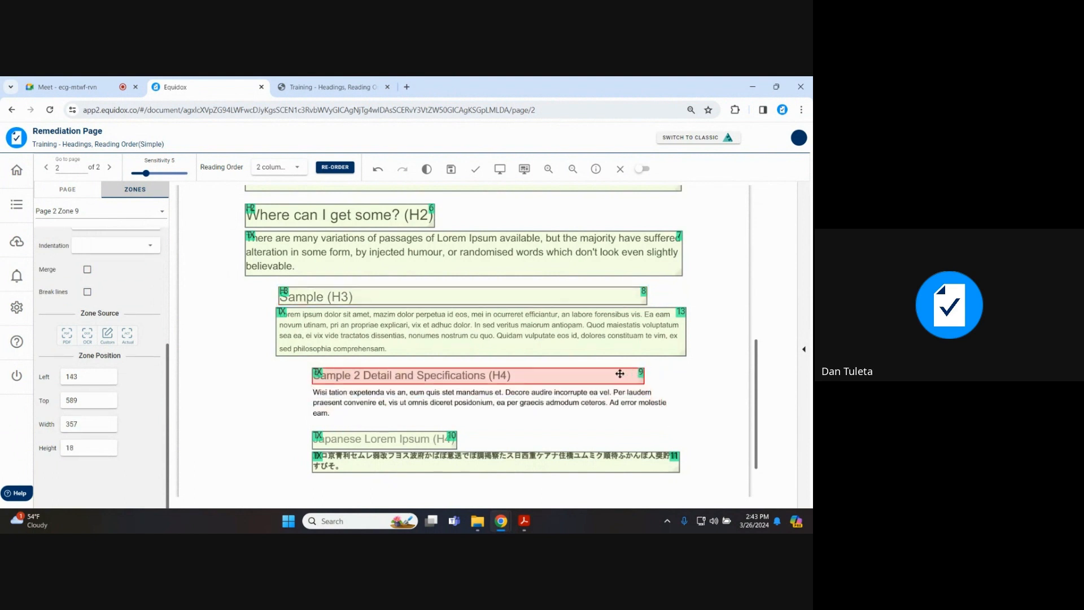
key(4)
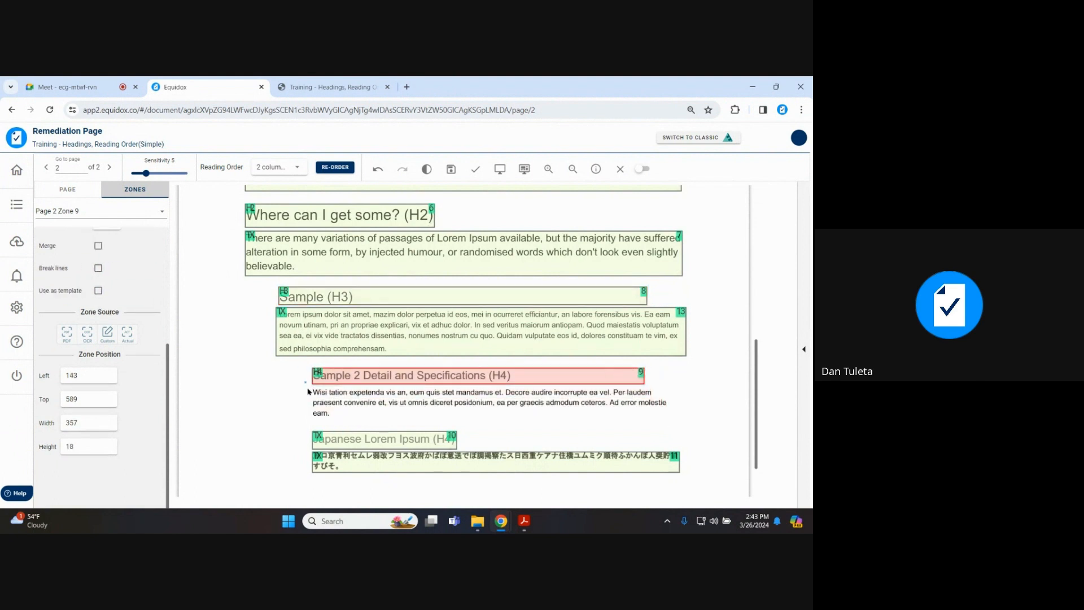
drag(308, 391, 676, 421)
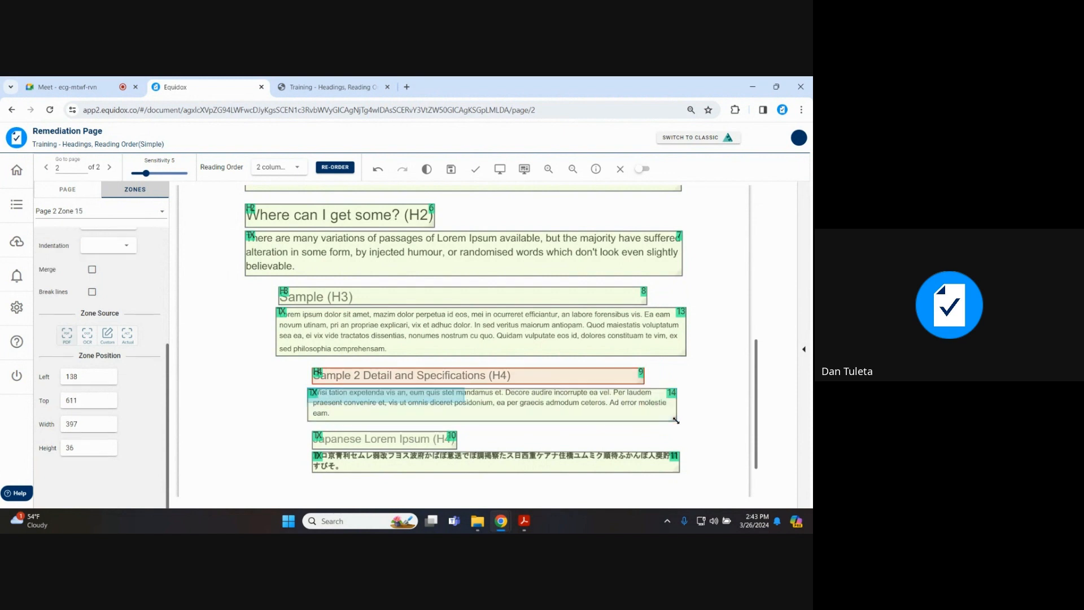
click(649, 410)
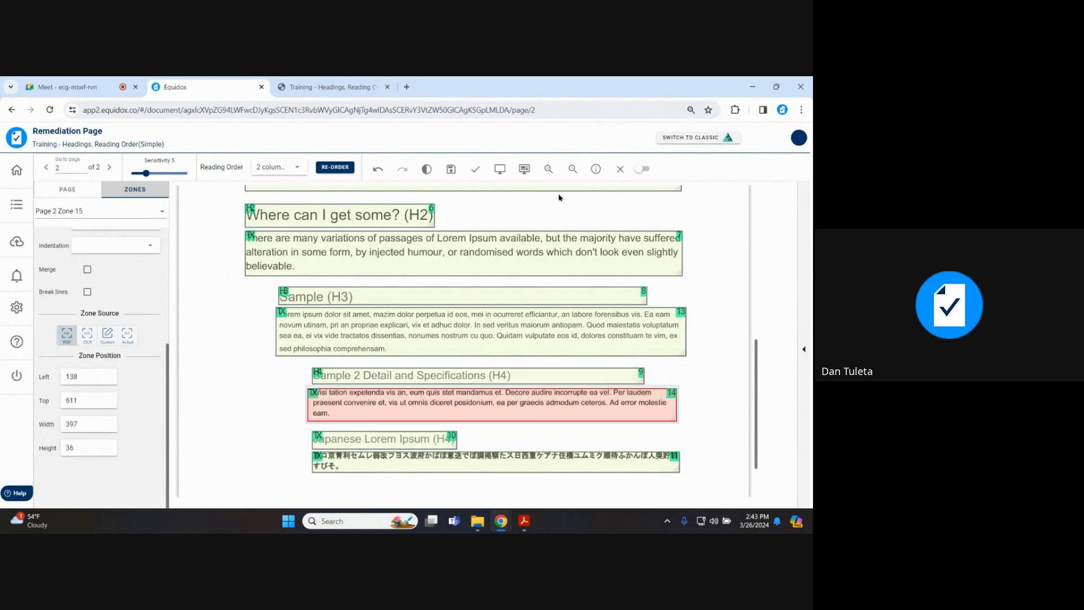
Step: Preview page 2 and examine the heading levels and where the two newly drawn paragraphs fall in the reading order
click(501, 169)
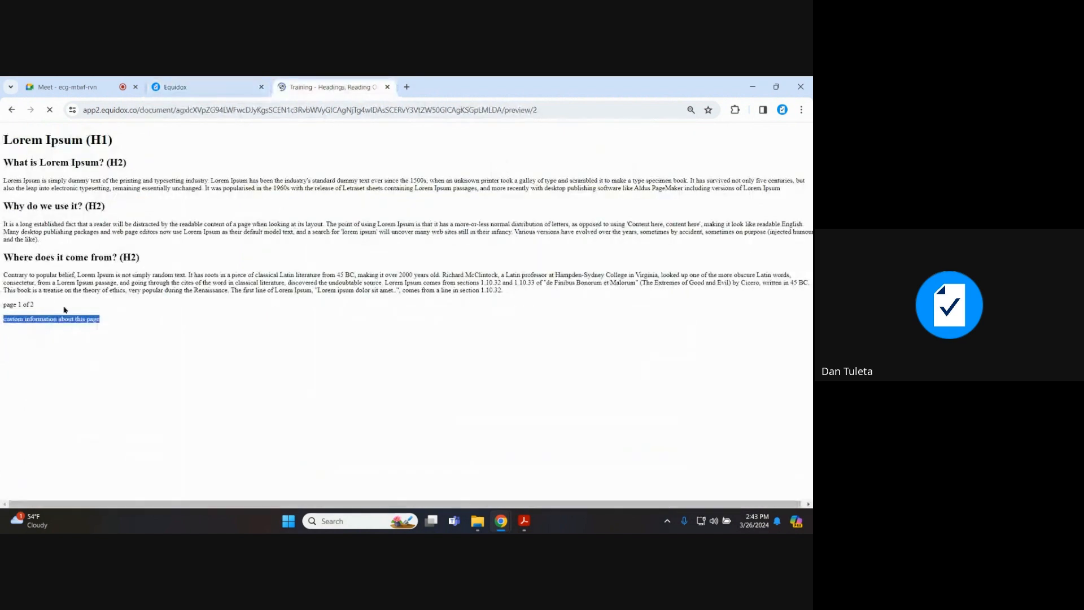
scroll(407, 310, down, 2)
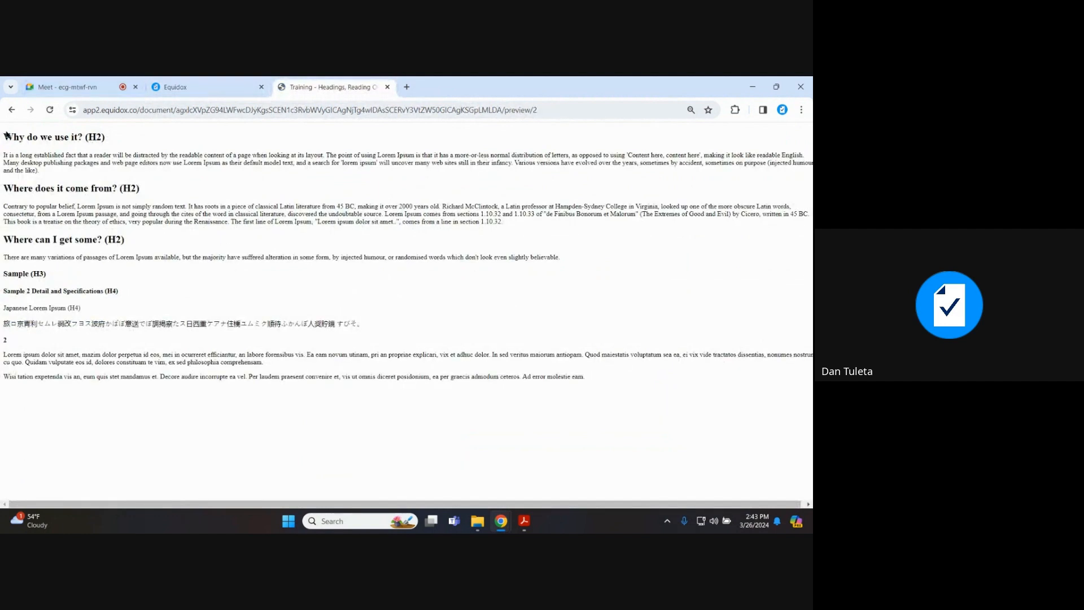
drag(4, 134, 137, 293)
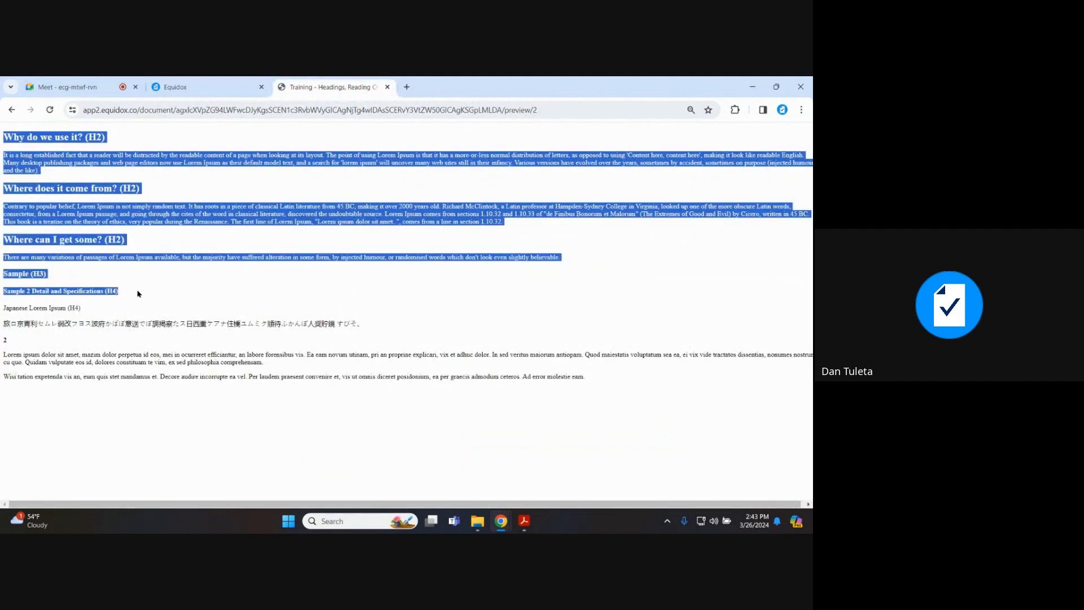
triple_click(162, 364)
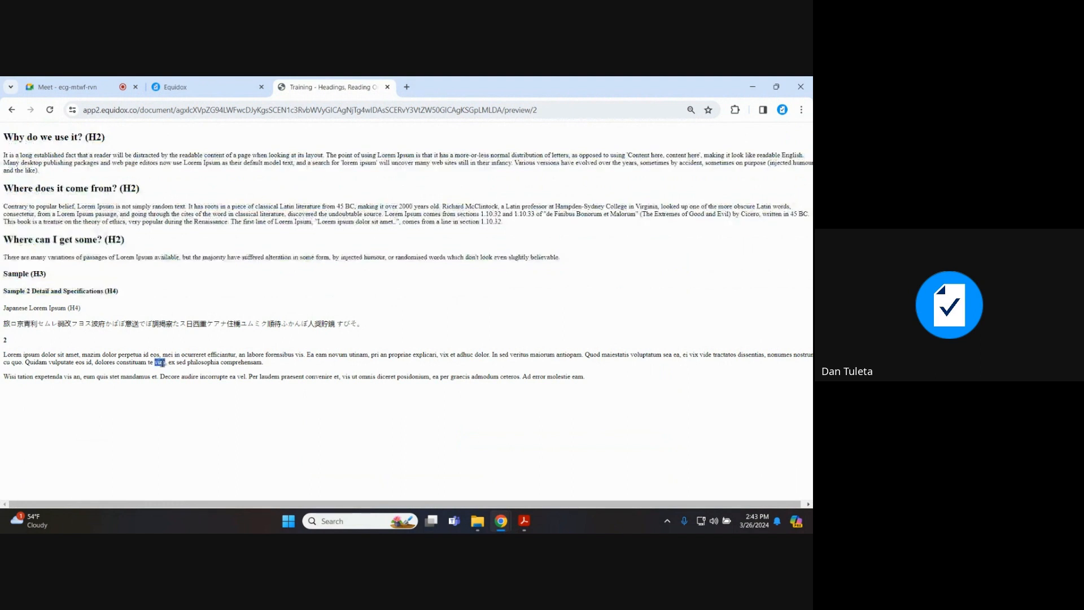
triple_click(164, 374)
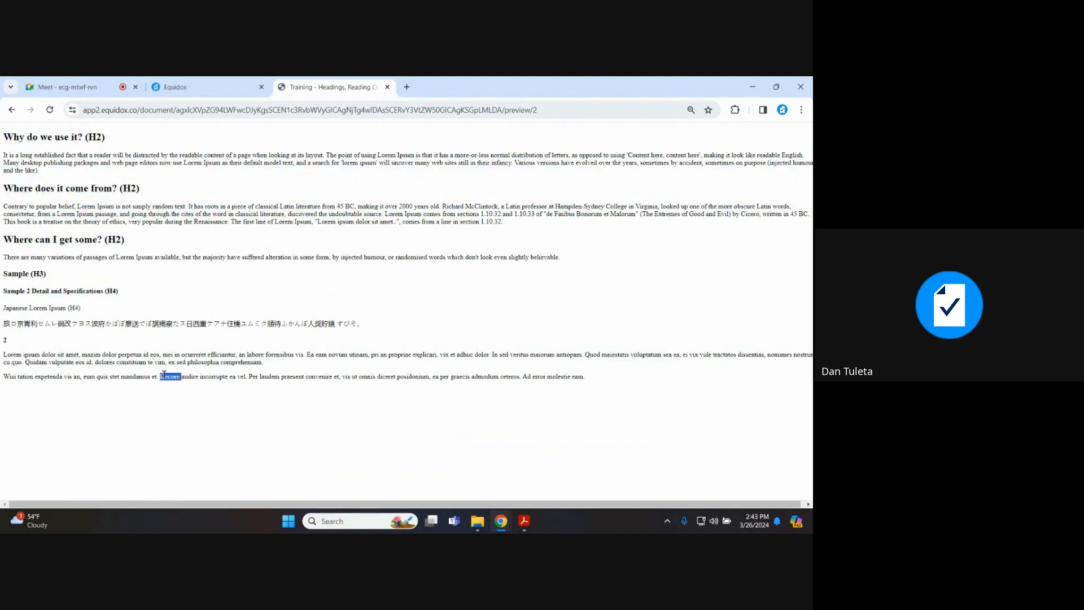
click(164, 374)
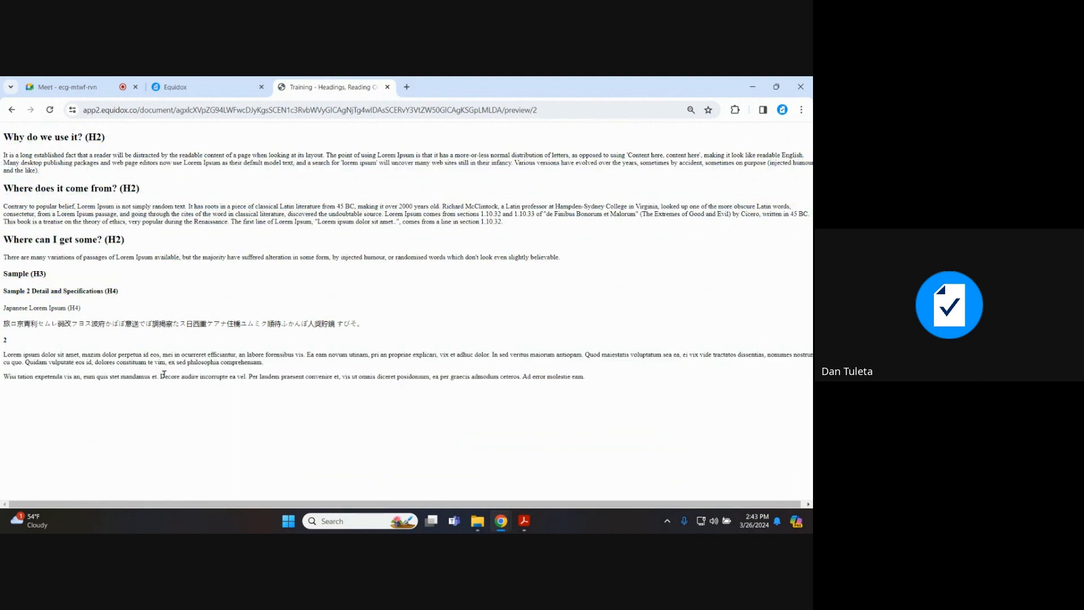
Step: Return to the page 2 zones and trace their reading order from the "Sample" heading down to the page number
click(223, 91)
scroll(582, 348, down, 1)
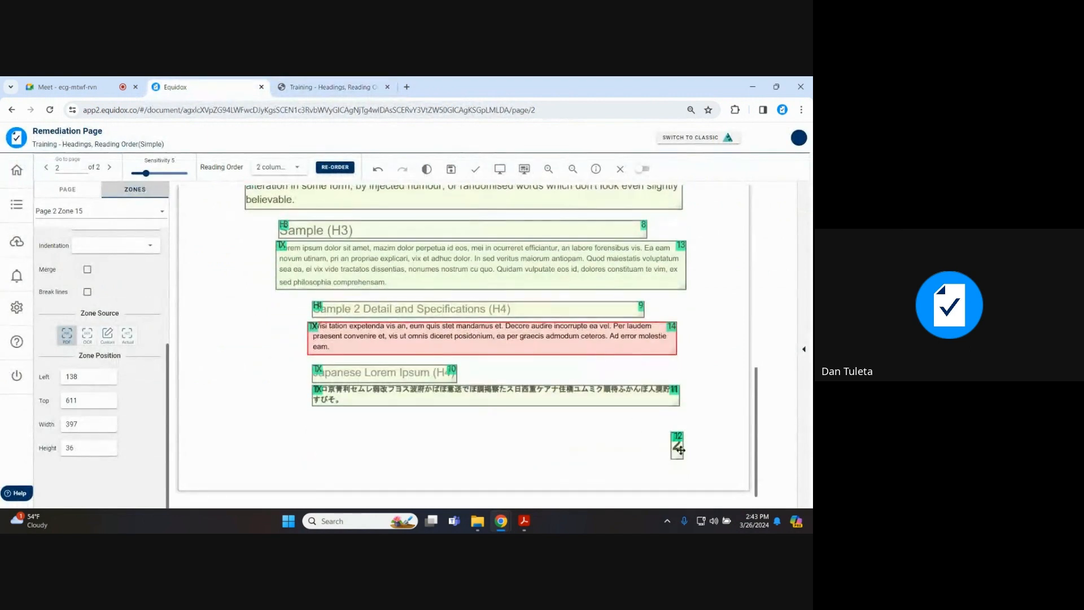
click(677, 446)
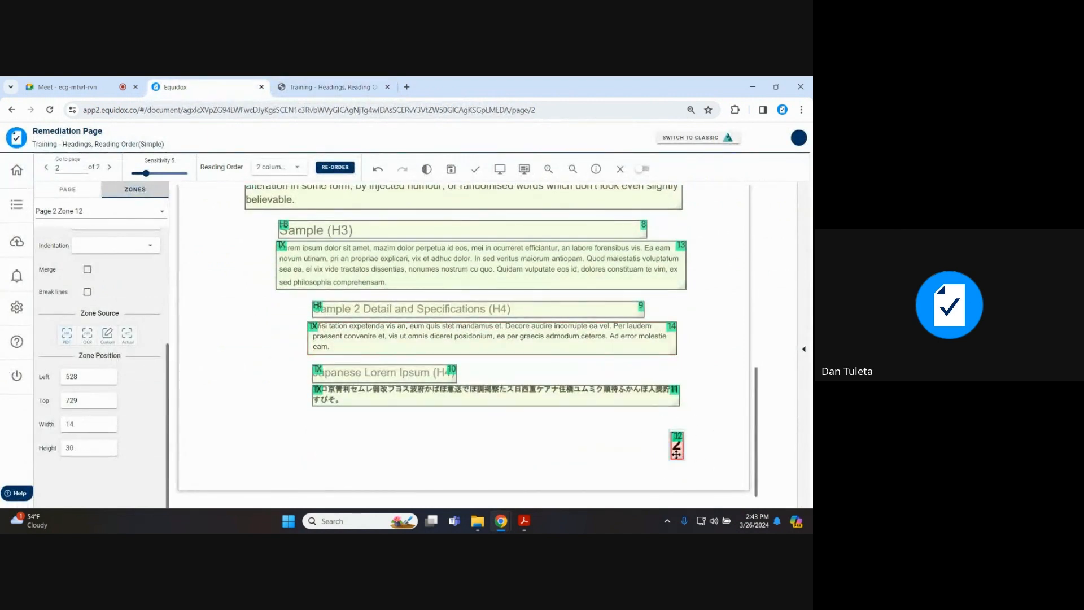
click(579, 227)
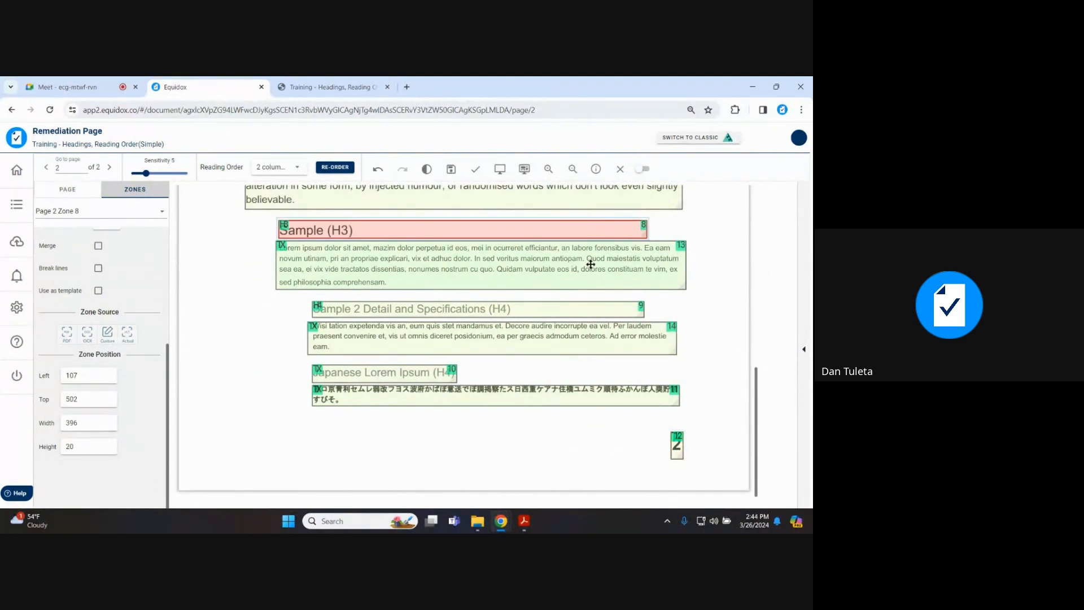
scroll(590, 259, up, 1)
click(627, 308)
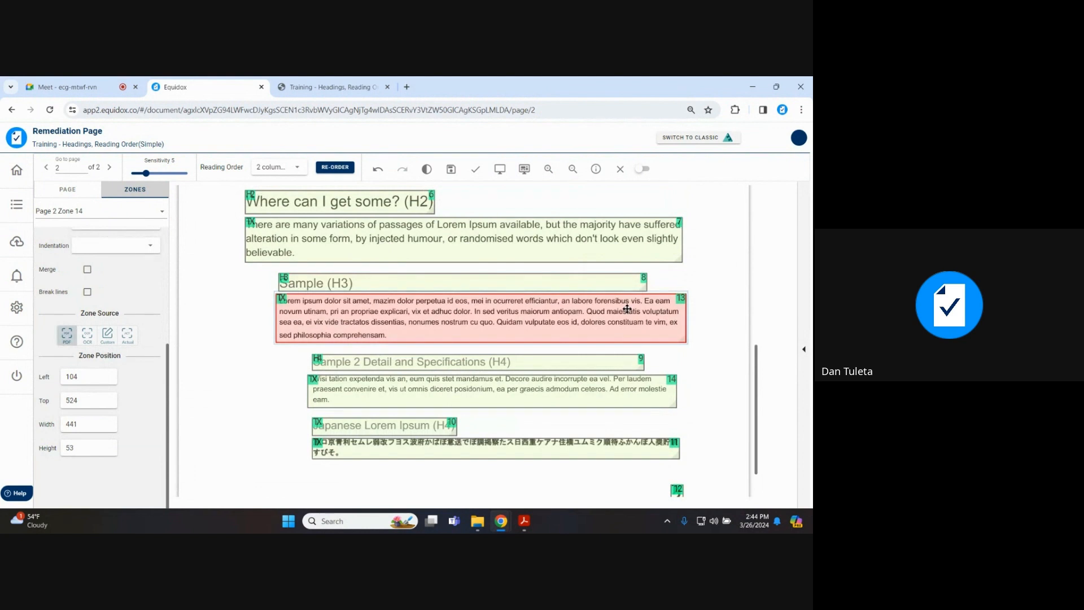
click(604, 401)
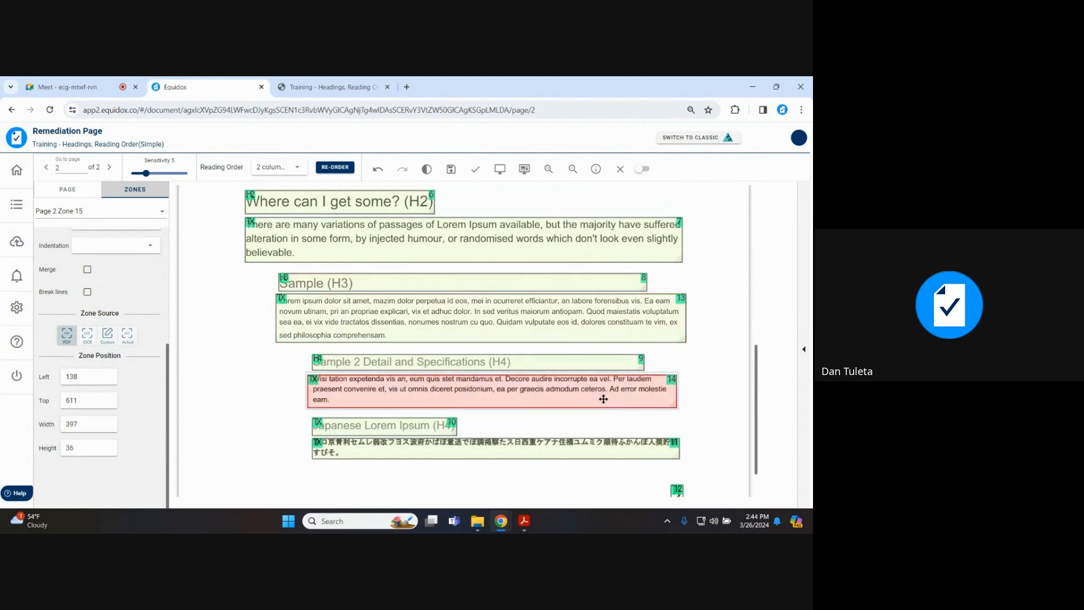
click(575, 284)
click(565, 326)
click(557, 363)
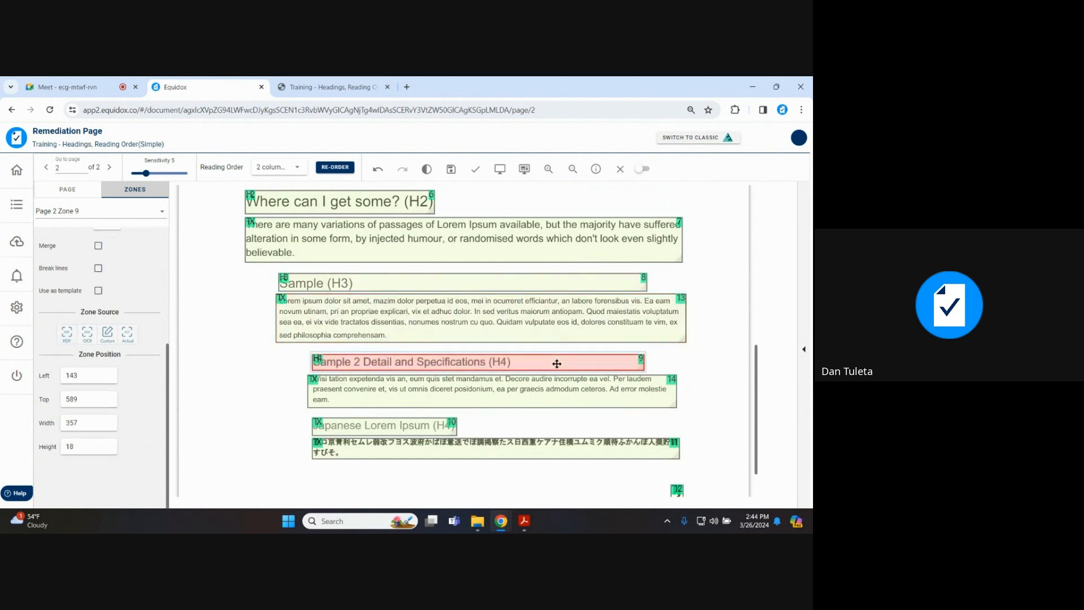
click(548, 386)
click(442, 429)
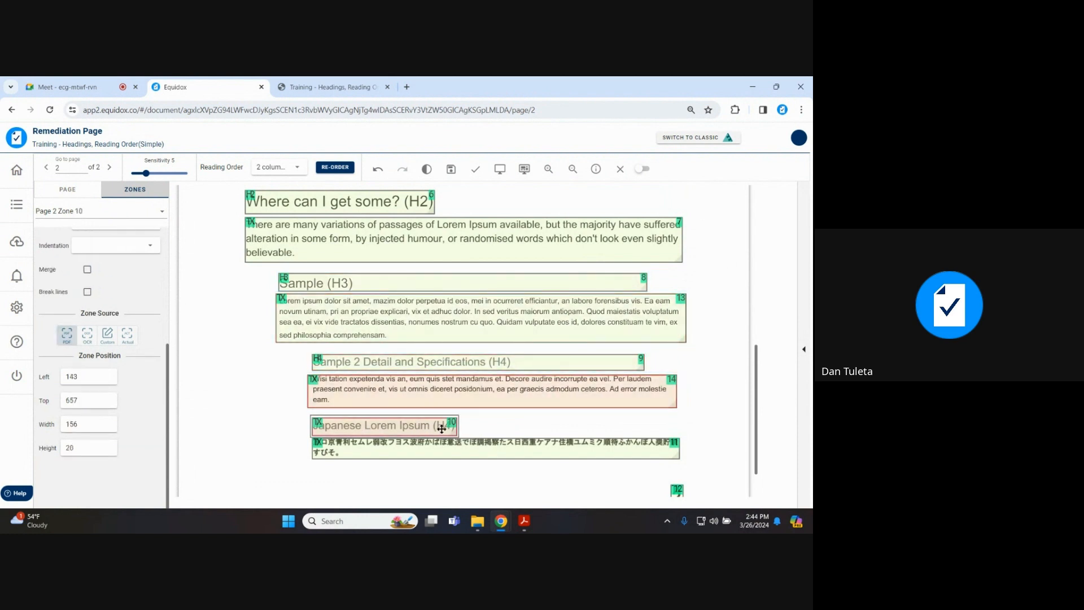
click(490, 447)
scroll(490, 448, down, 1)
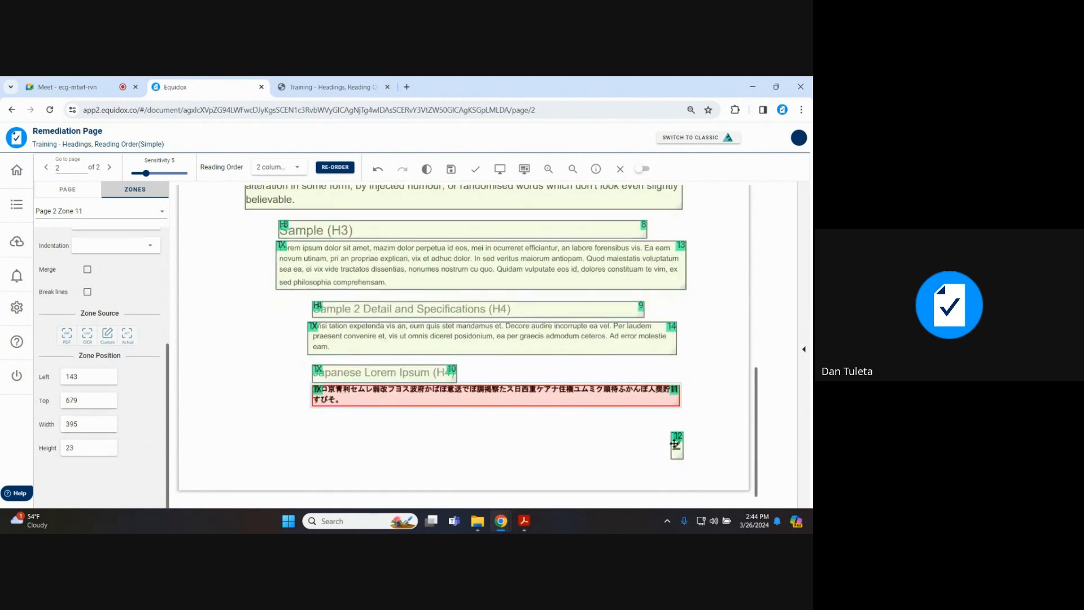
Step: Re-order the page 2 zones with the two-column reading order and check the paragraphs and the Japanese heading in the preview
scroll(457, 256, up, 2)
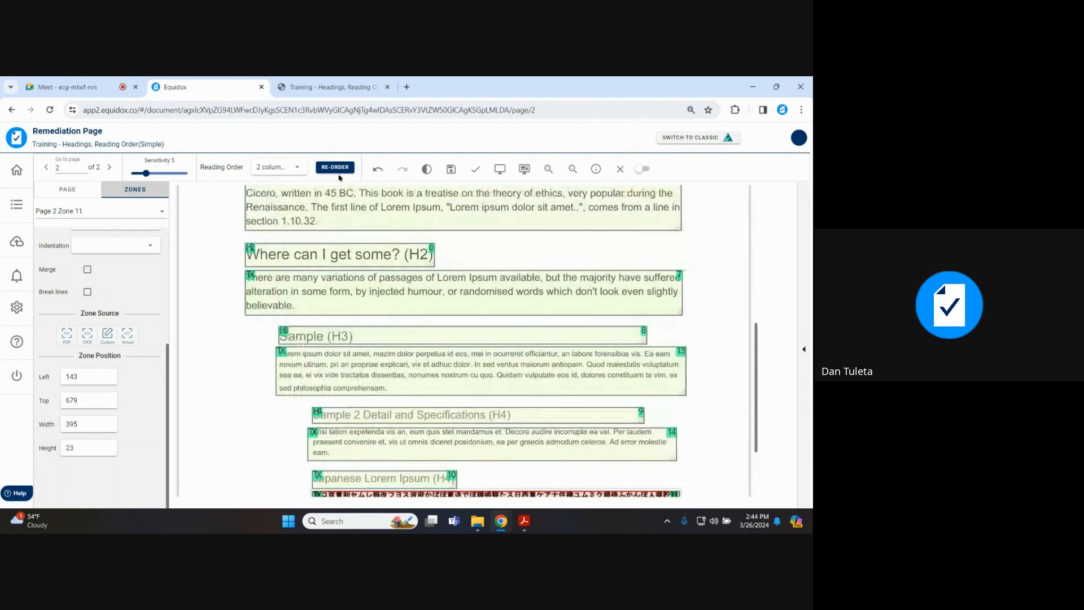
click(337, 172)
scroll(477, 198, down, 2)
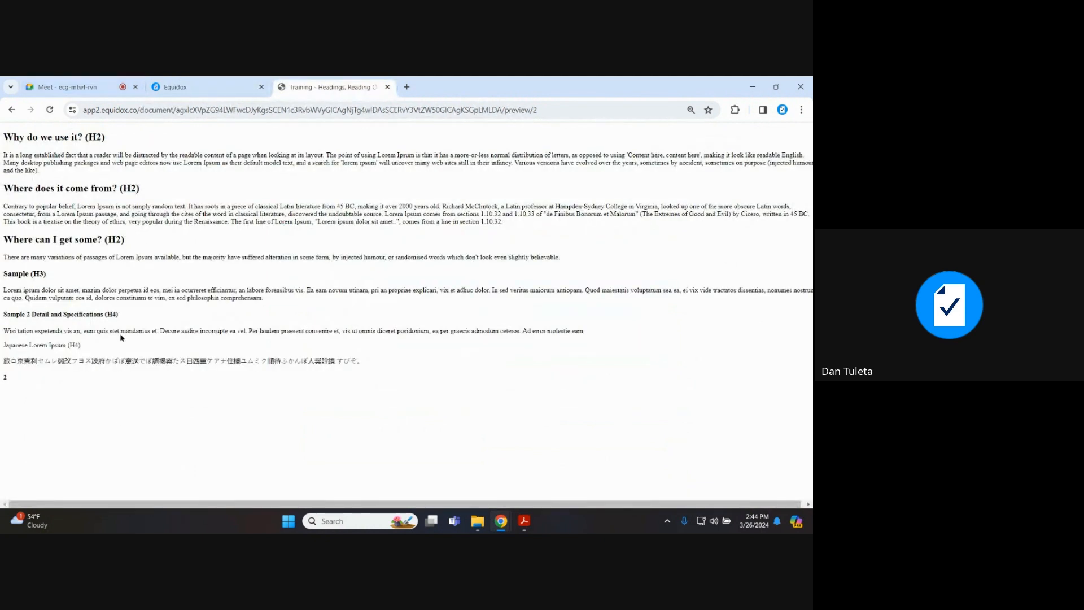
triple_click(125, 330)
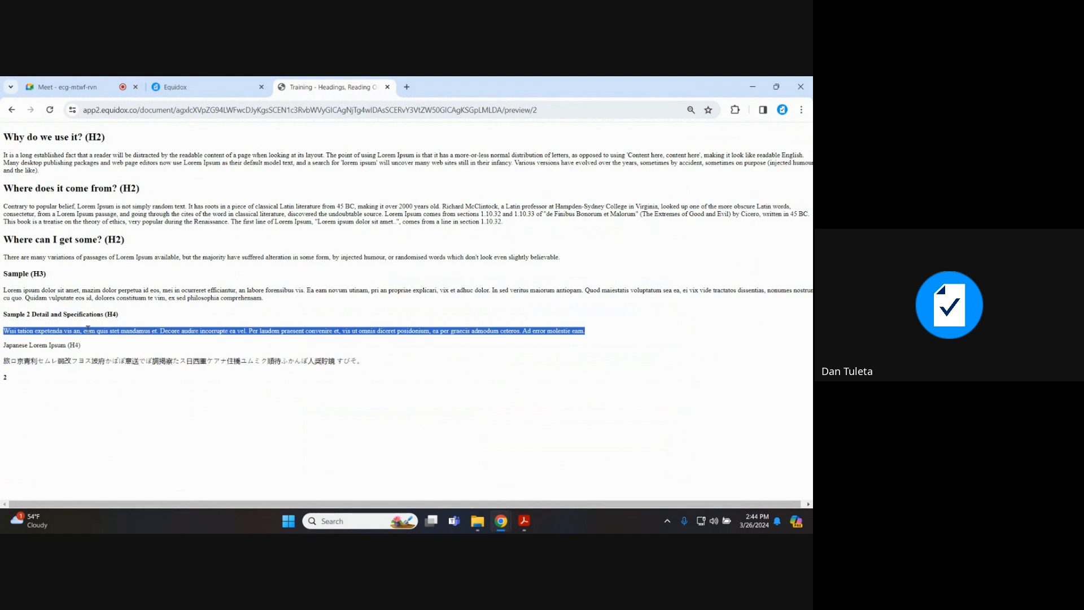
click(58, 369)
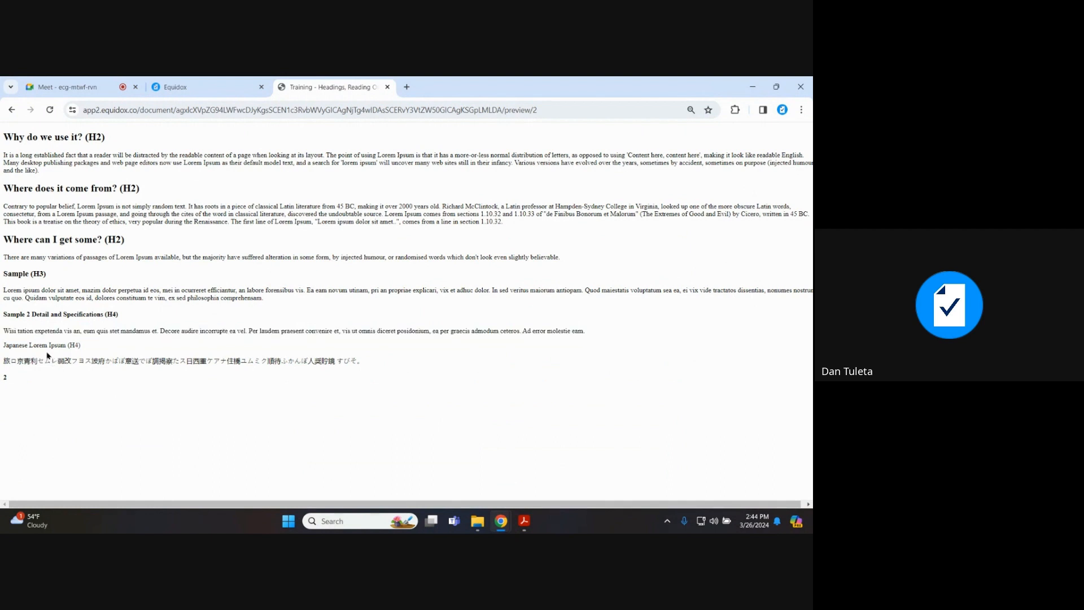
triple_click(41, 345)
click(80, 350)
Step: Tag the "Japanese Lorem Ipsum" zone as H4 and check that heading and the Japanese paragraph in the page preview
click(194, 84)
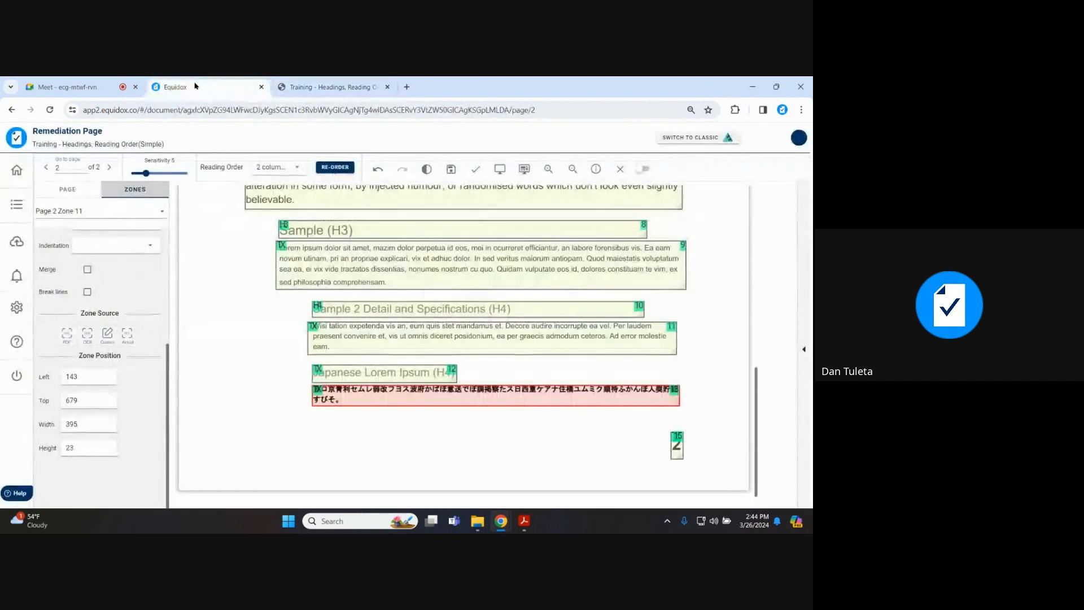
click(386, 370)
key(4)
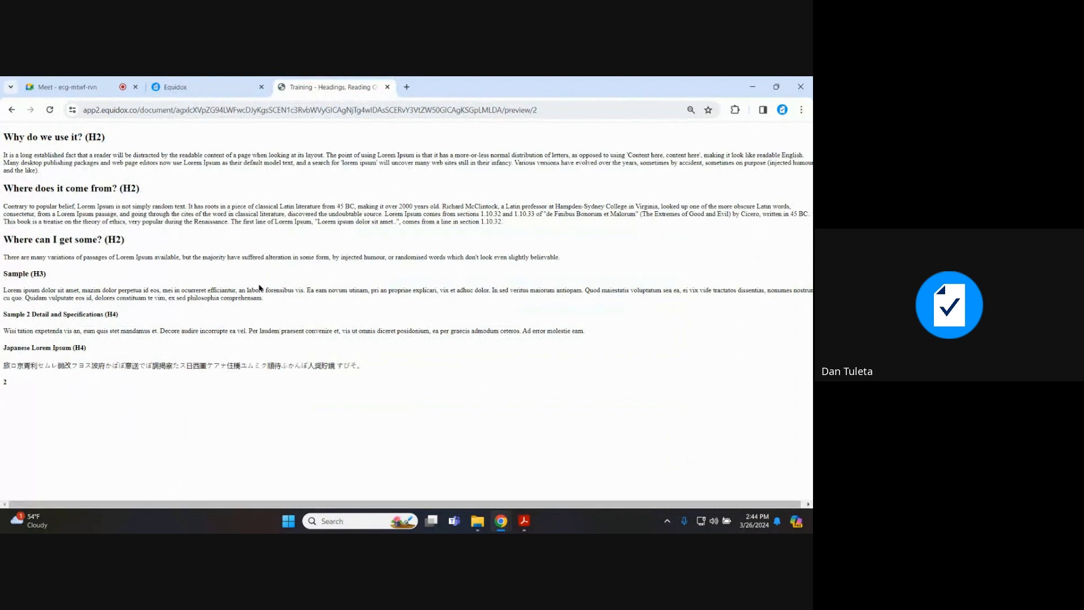
triple_click(215, 368)
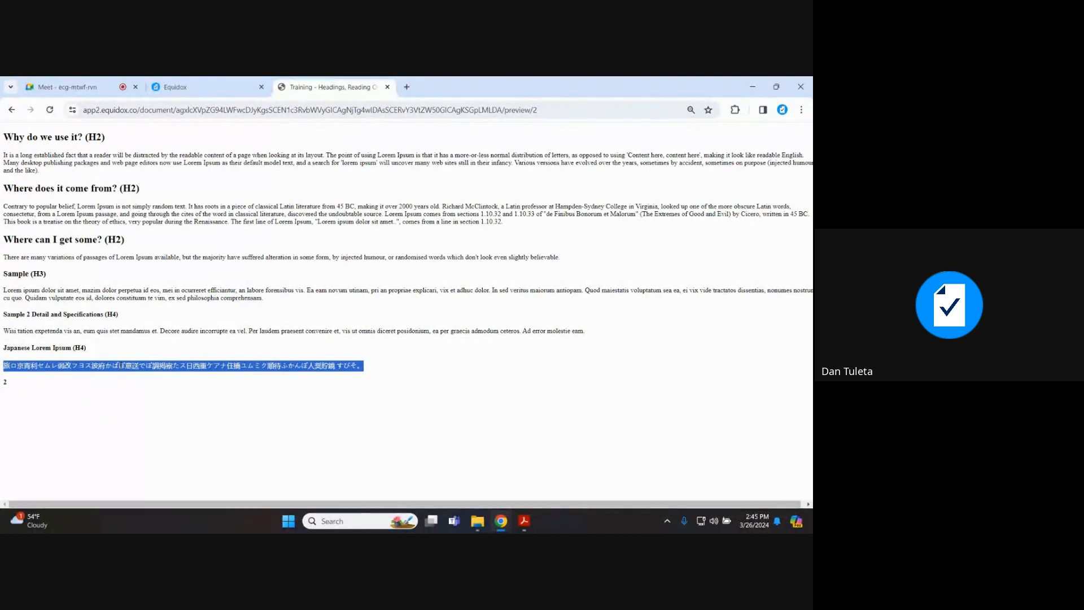
Step: Set the language of the Japanese paragraph's text zone on page 2 to Japanese
click(231, 87)
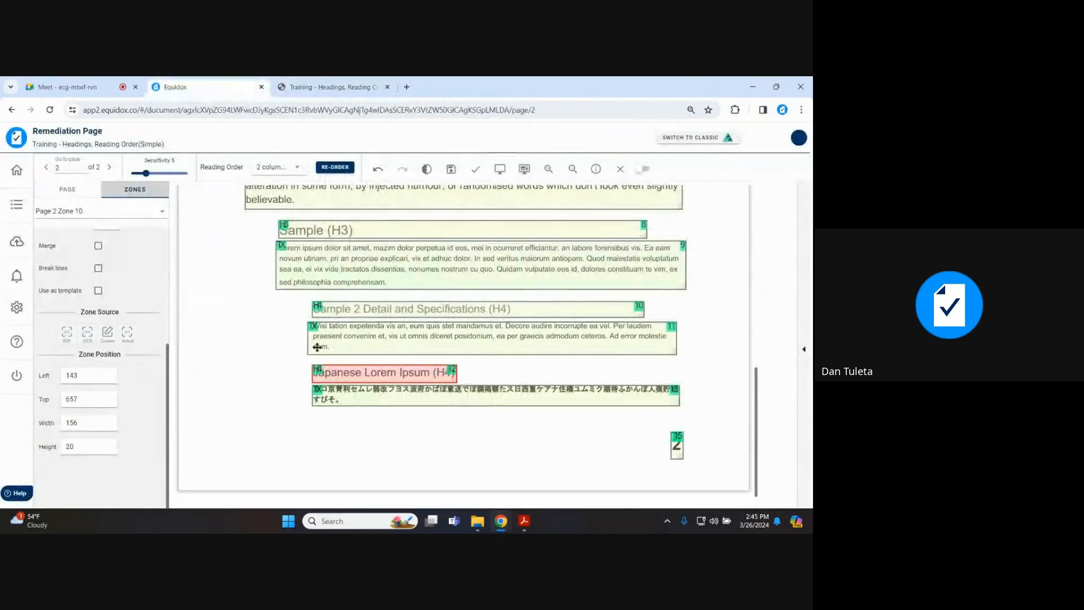
click(347, 398)
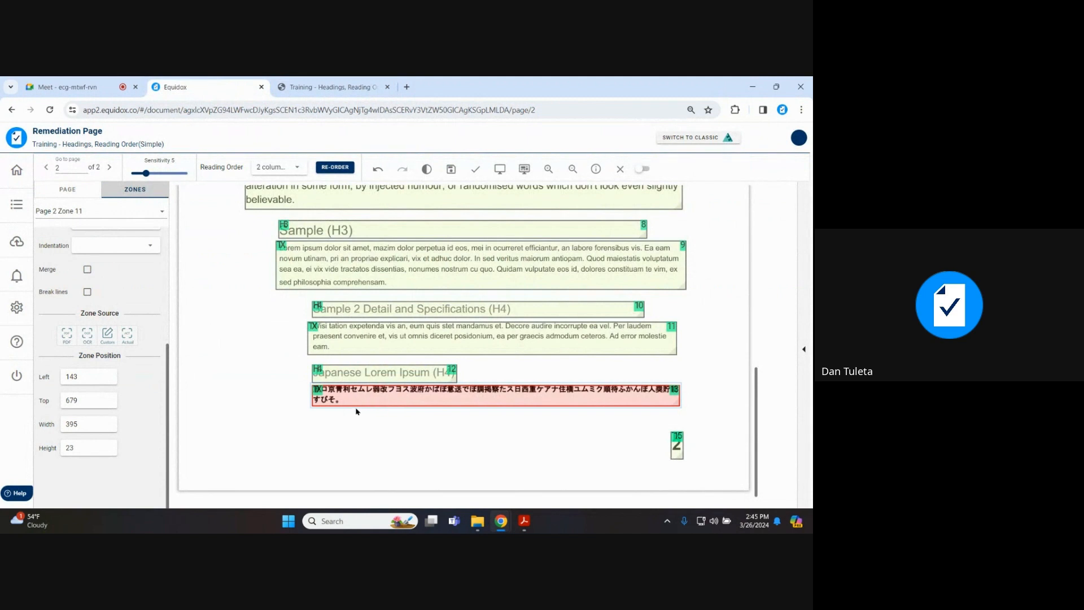
scroll(127, 336, up, 3)
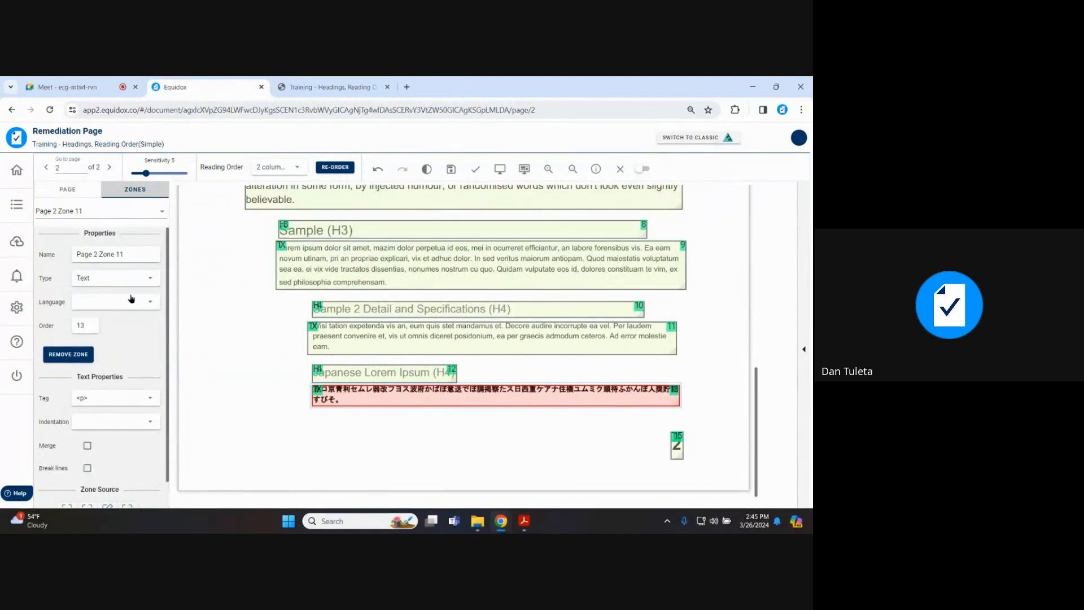
click(151, 305)
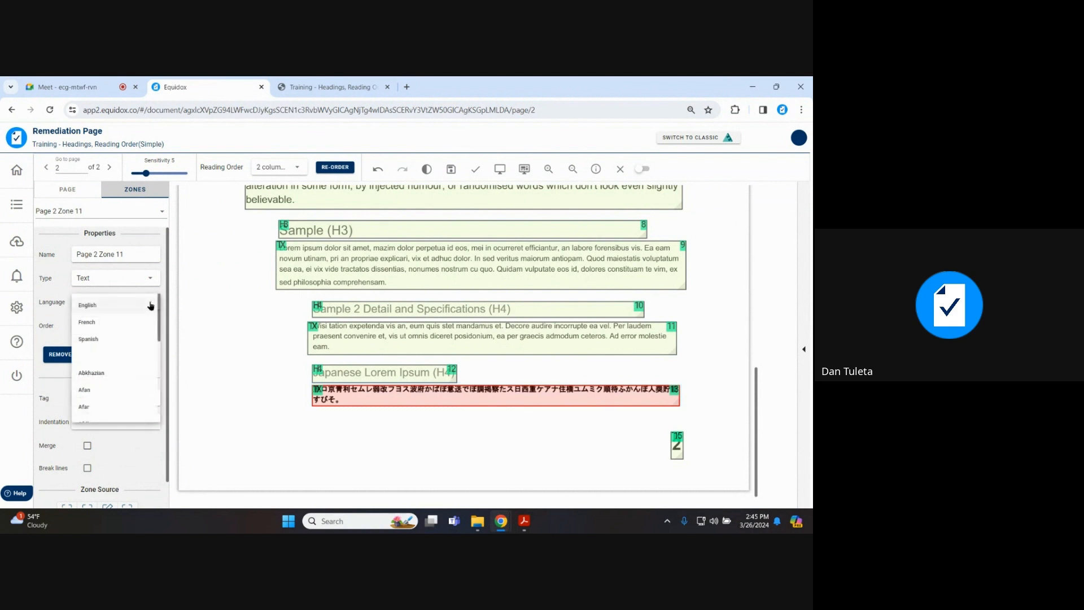
key(j)
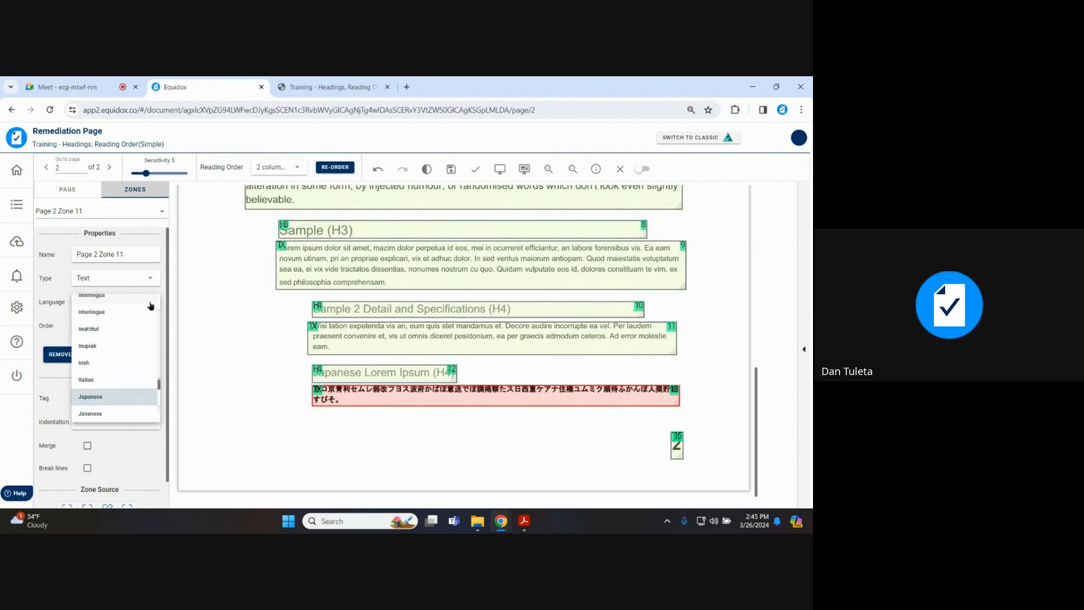
click(89, 403)
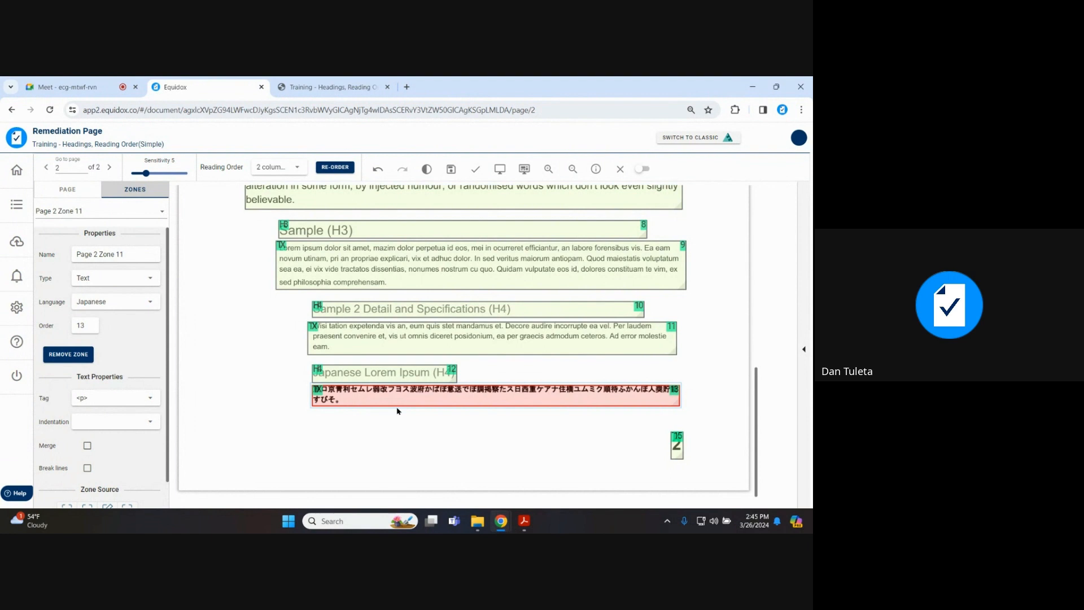
Step: Mark page 2 as validated, save it, and close the page editor to return to the document details
click(475, 169)
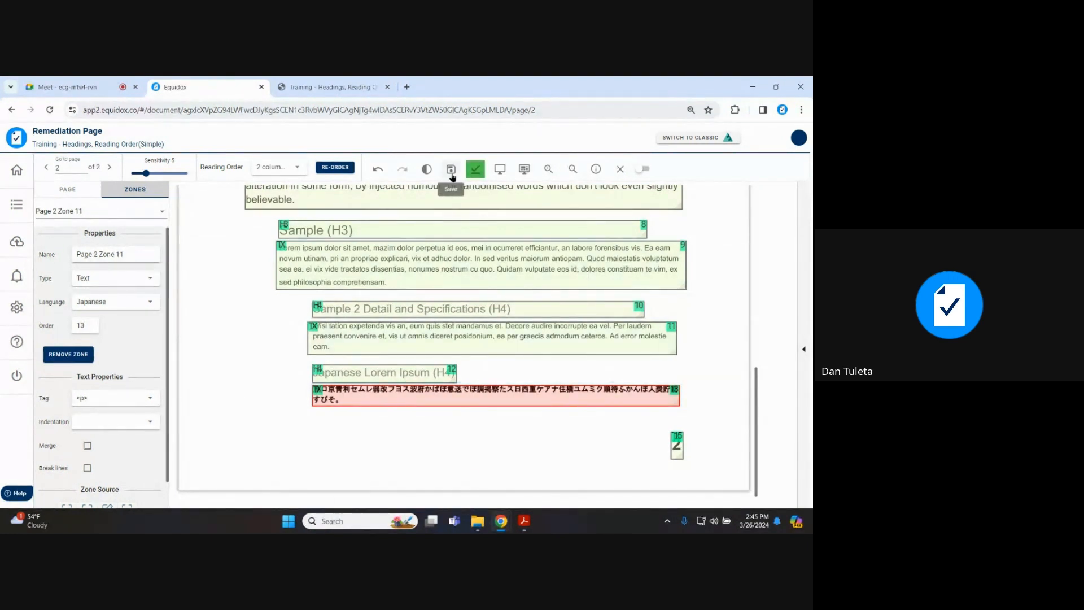
click(452, 176)
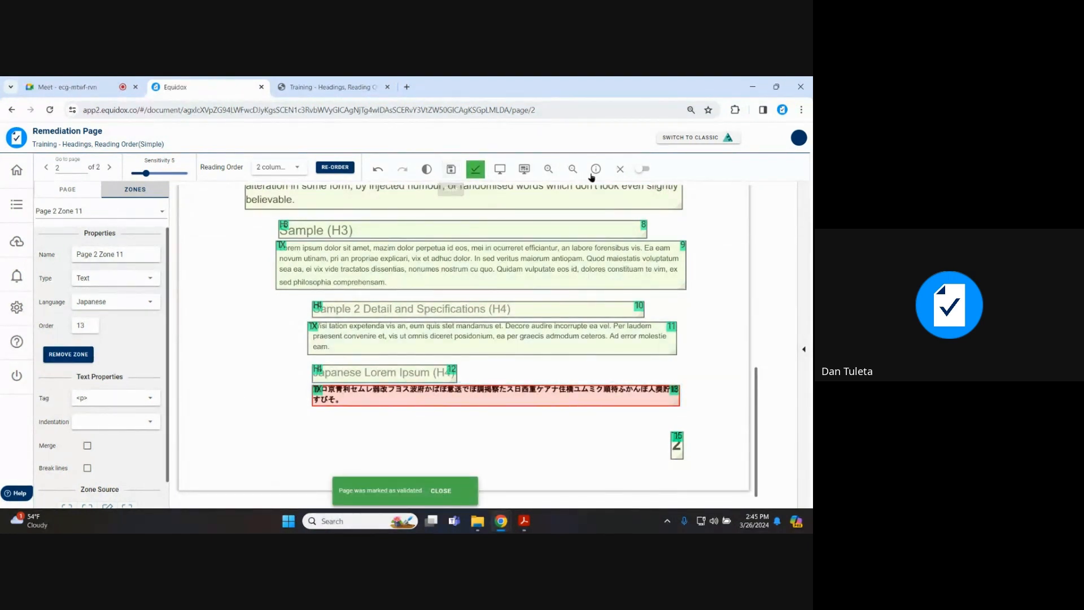
click(621, 170)
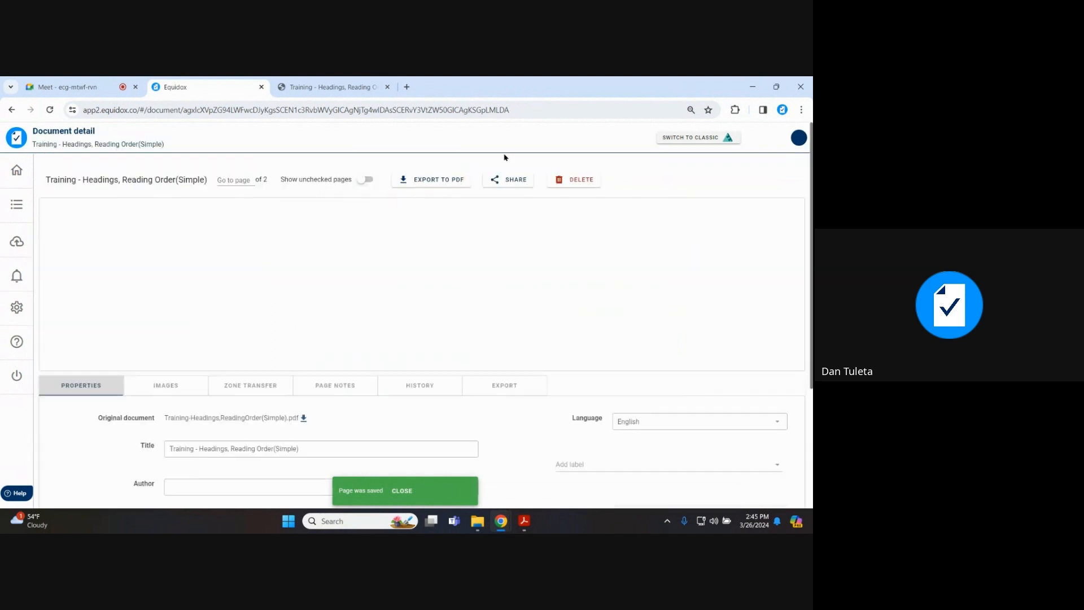